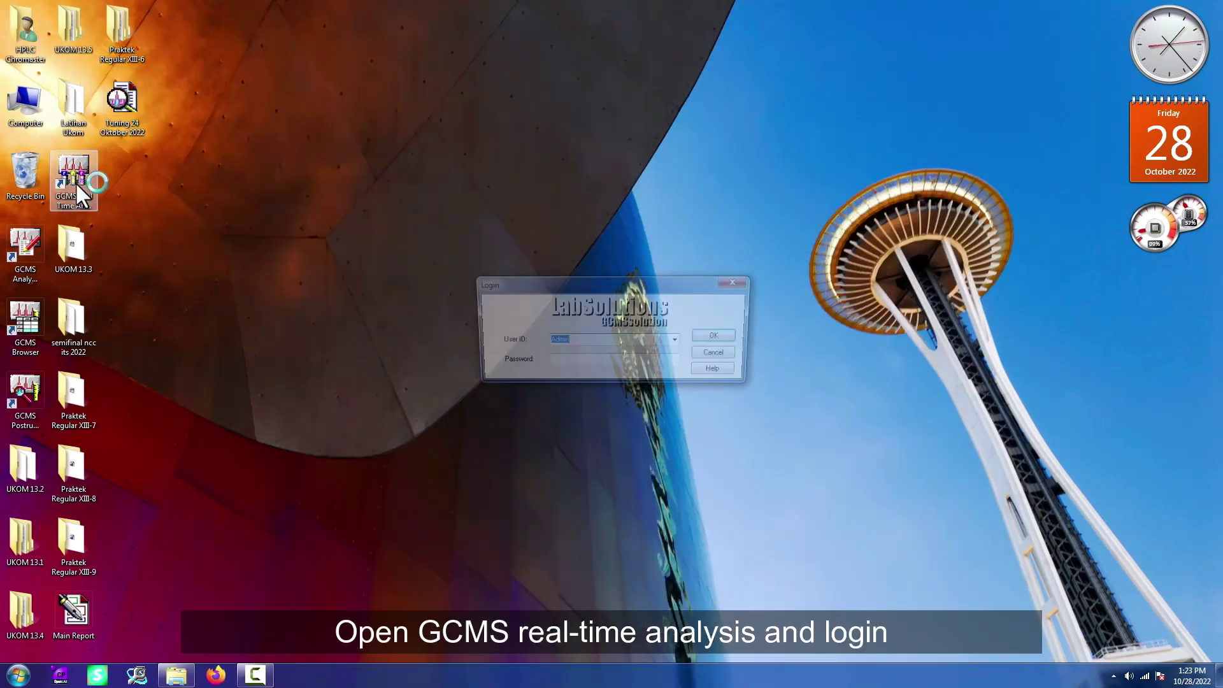
Step: Log in to LabSolutions GCMSsolution so Real Time Analysis connects to the instrument
click(709, 338)
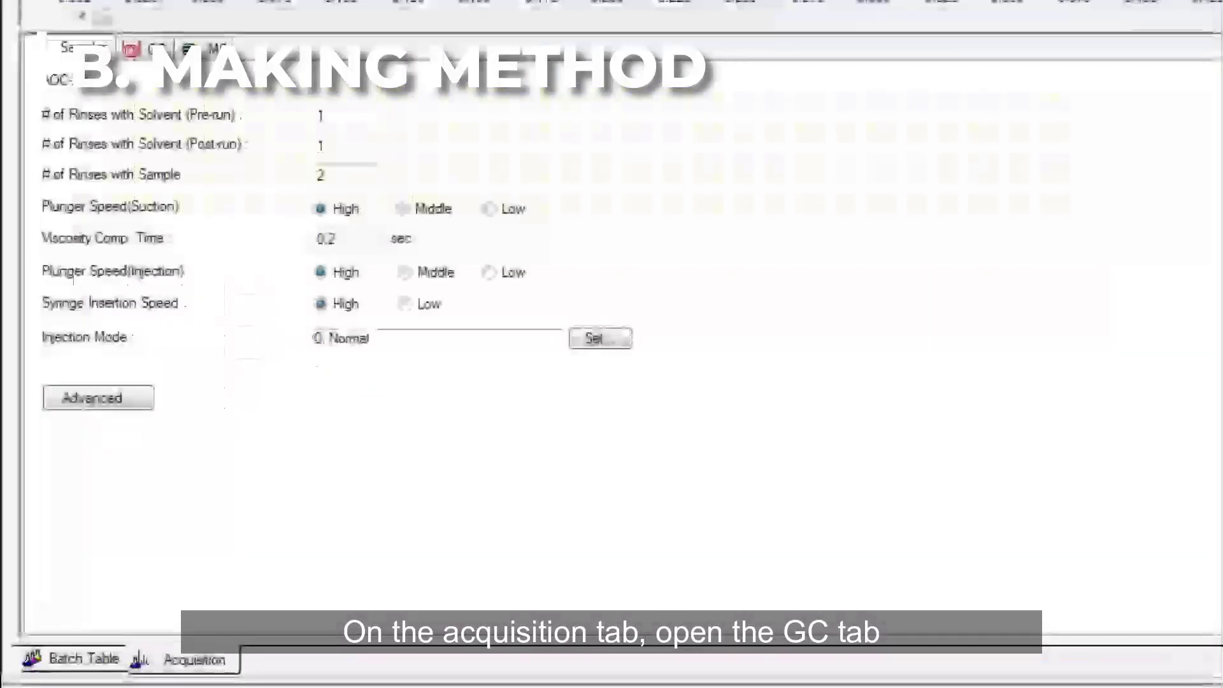
Step: Set a 21.50 min oven program; MS ion source 290 °C, interface 300 °C, m/z 40–300
click(140, 49)
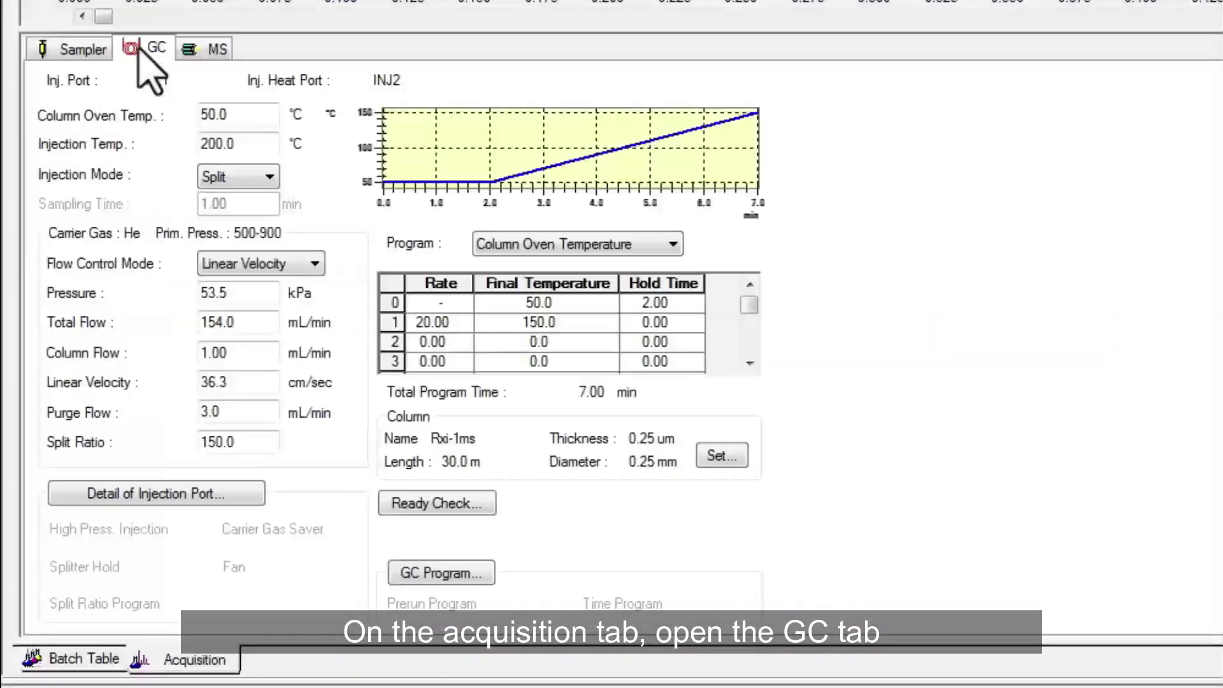
click(240, 121)
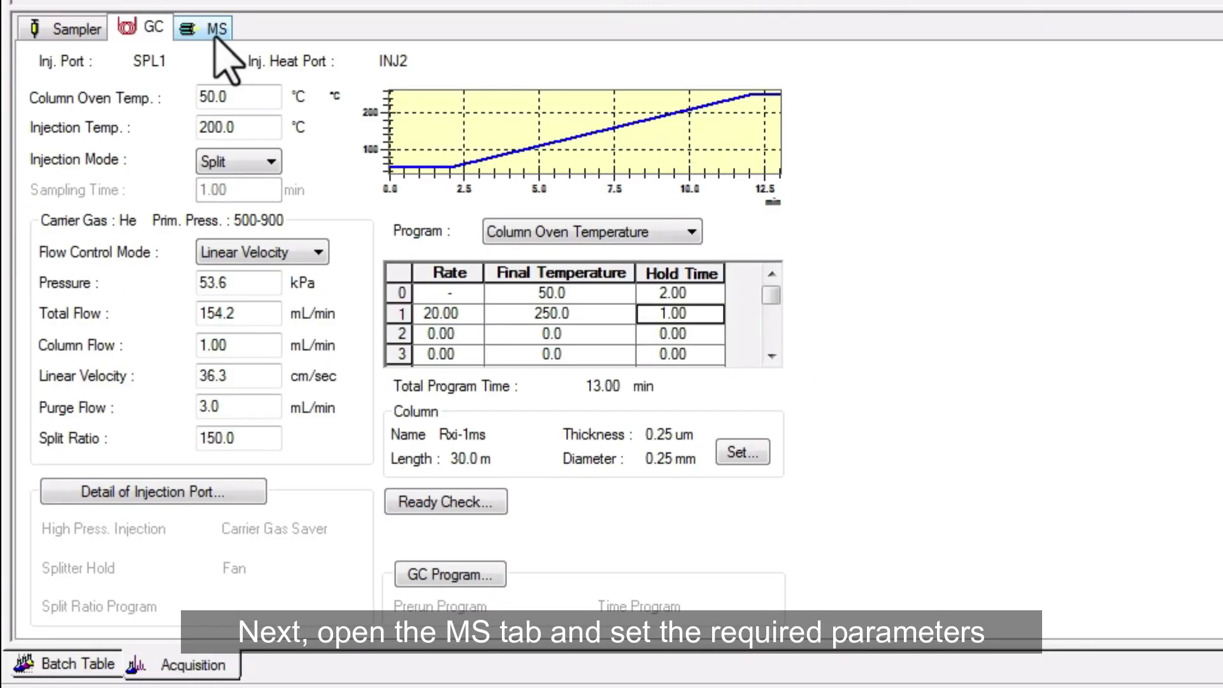
click(174, 255)
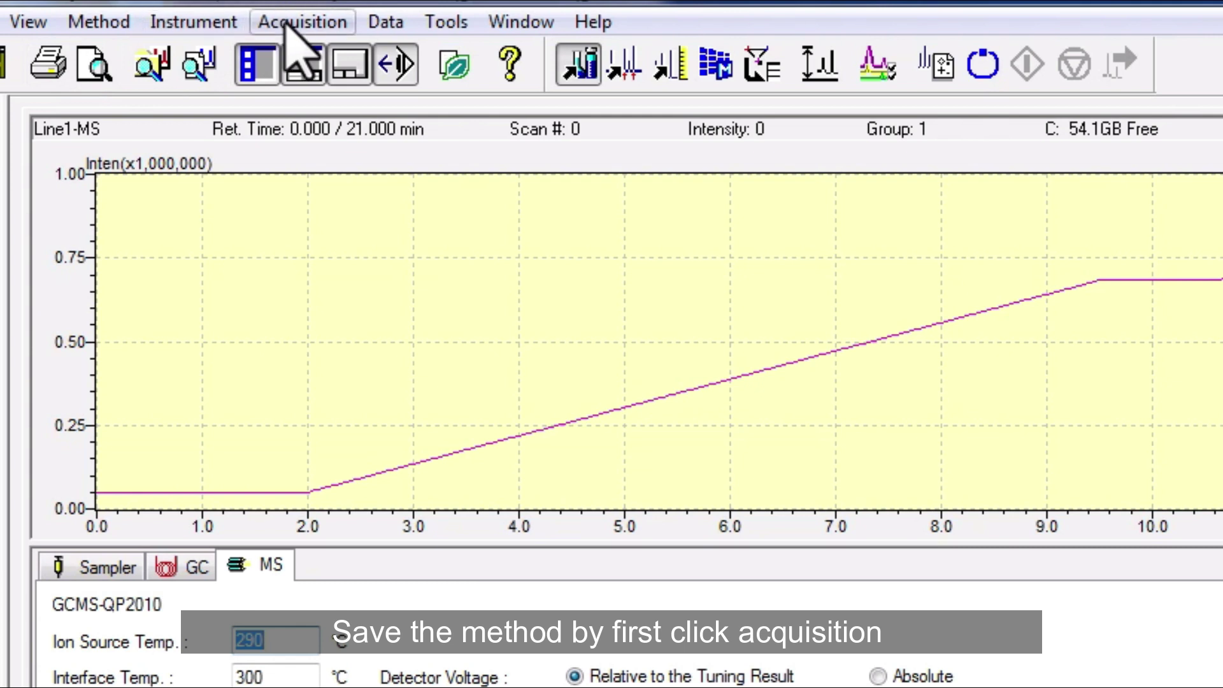
Step: Download initial parameters and save the method as Kelompok 43_Asam lemak_Method.qgm
click(180, 20)
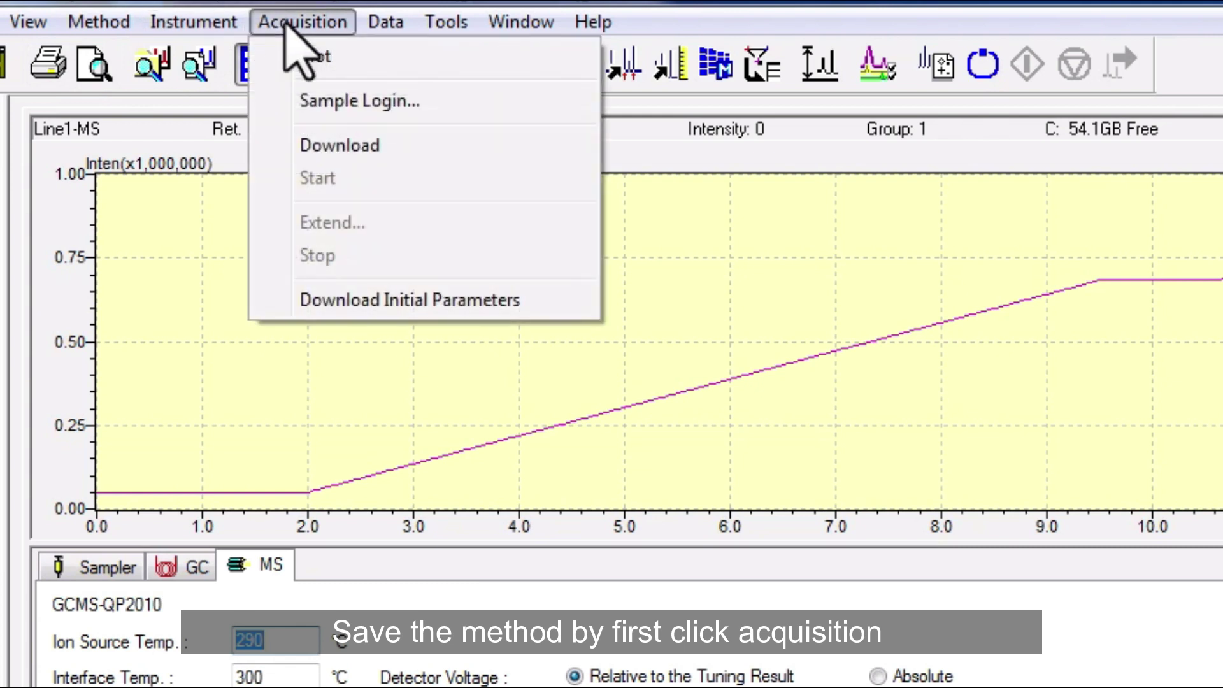
click(322, 299)
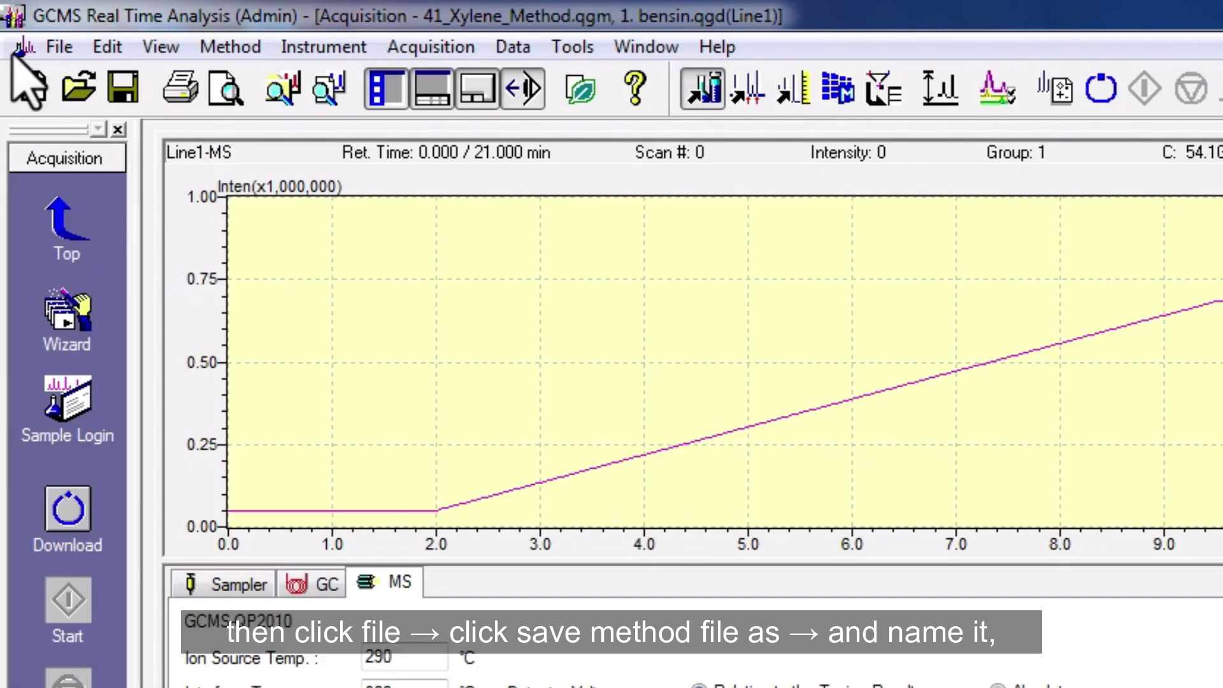
click(58, 47)
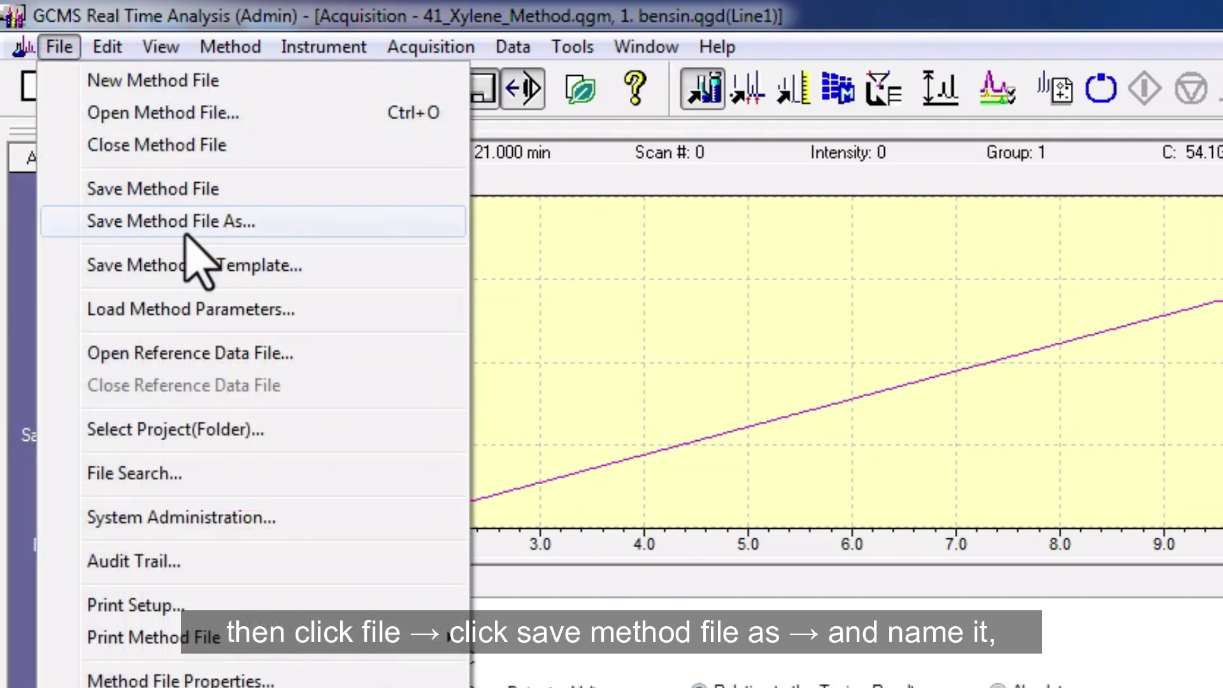
click(171, 221)
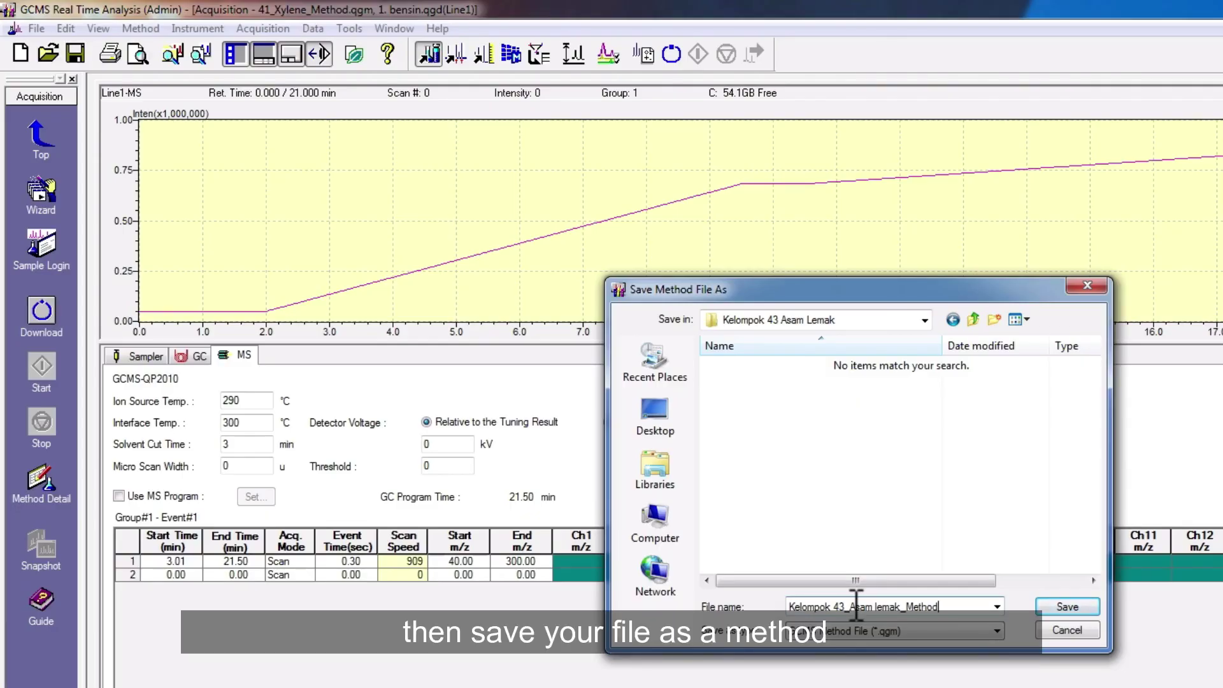
click(1052, 602)
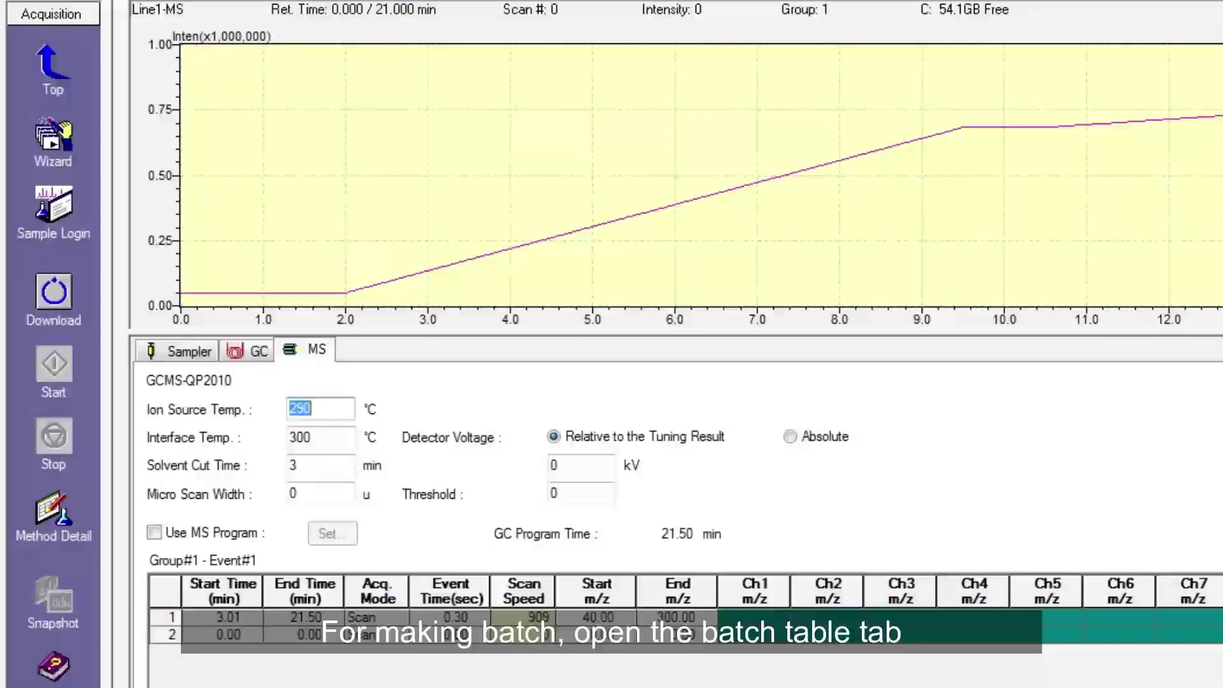
Step: In a new batch table, enter vials 43 and 44 with sample IDs MK and MJ
click(43, 58)
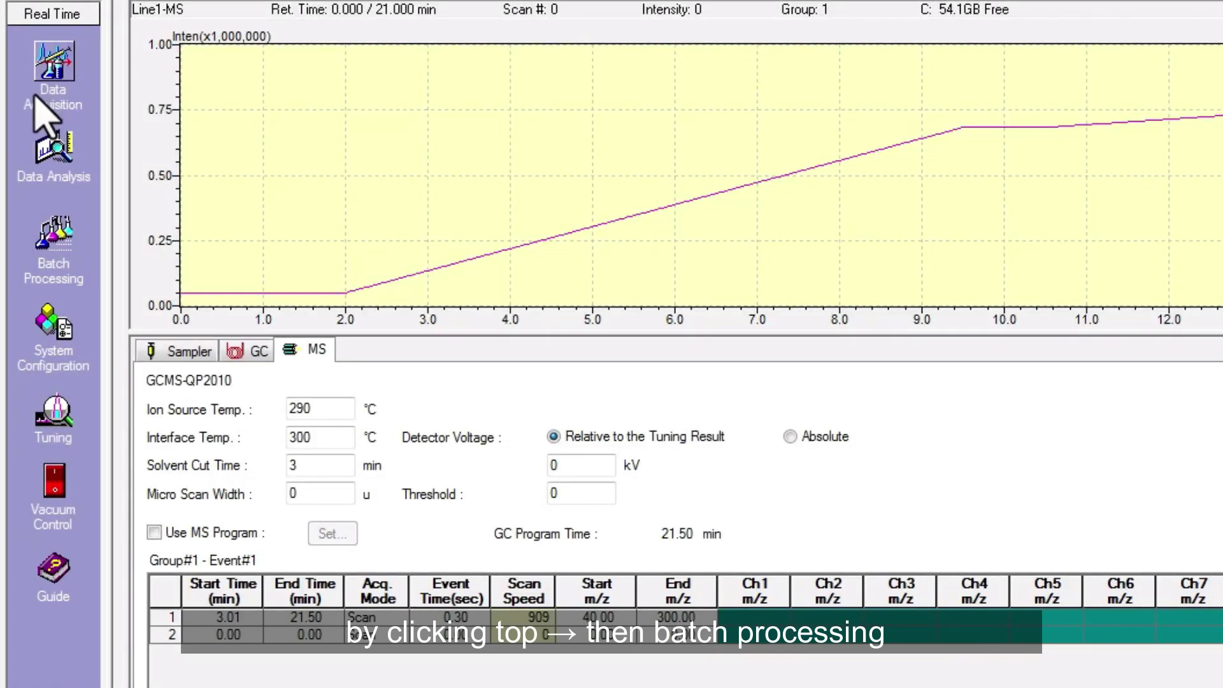
click(46, 253)
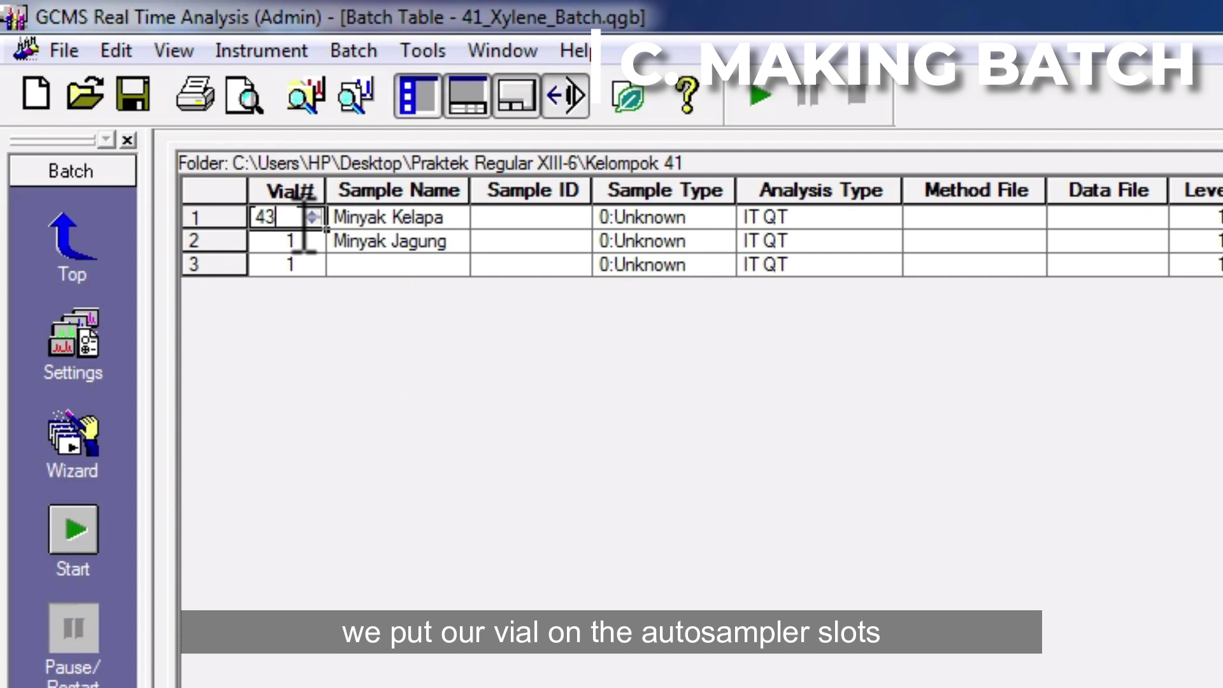
click(296, 245)
key(BackSpace)
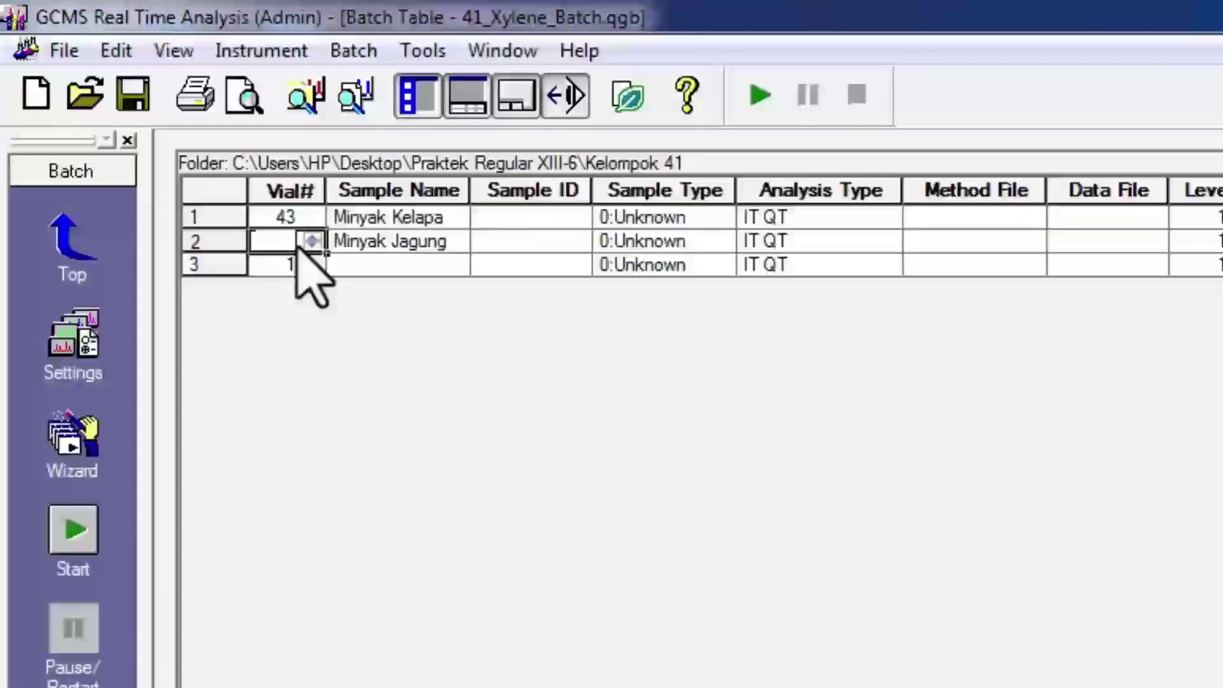
text(44)
click(534, 216)
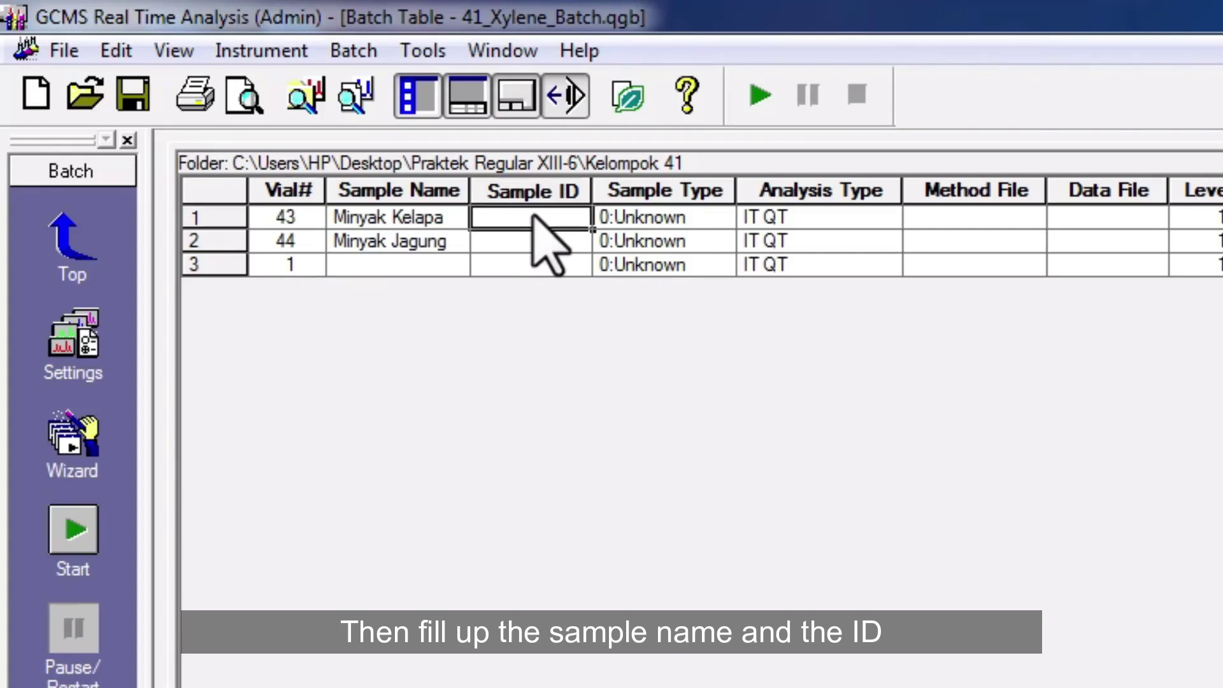
text(MK)
click(545, 242)
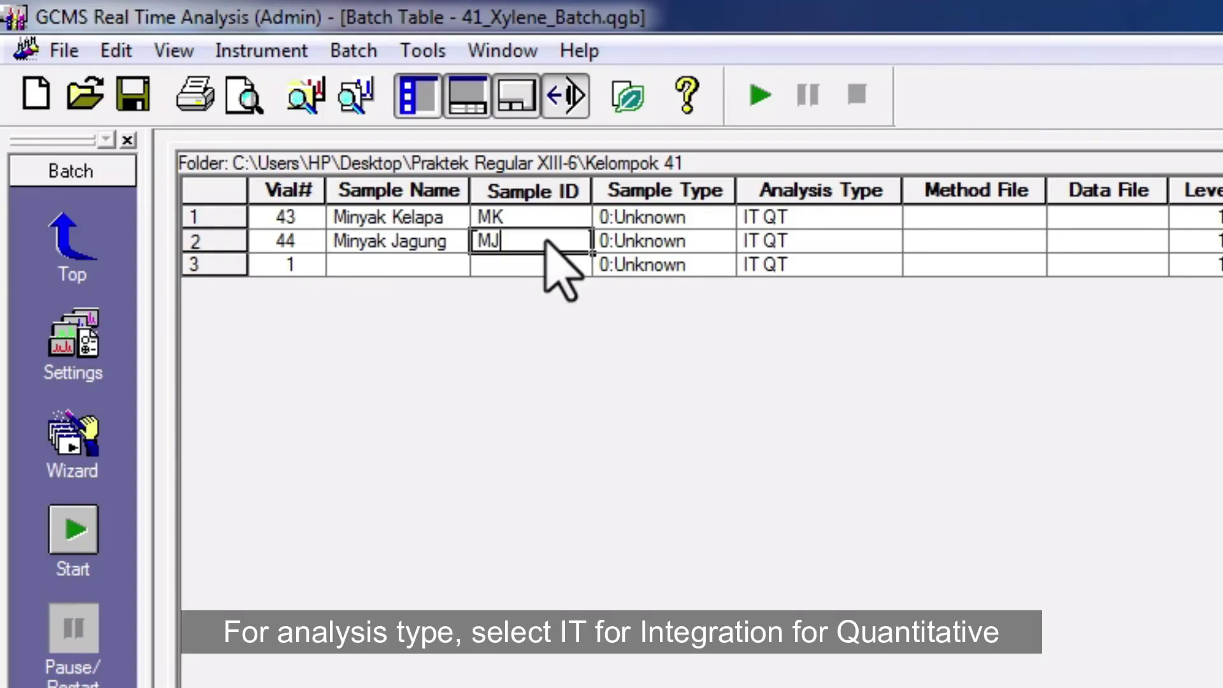
click(947, 217)
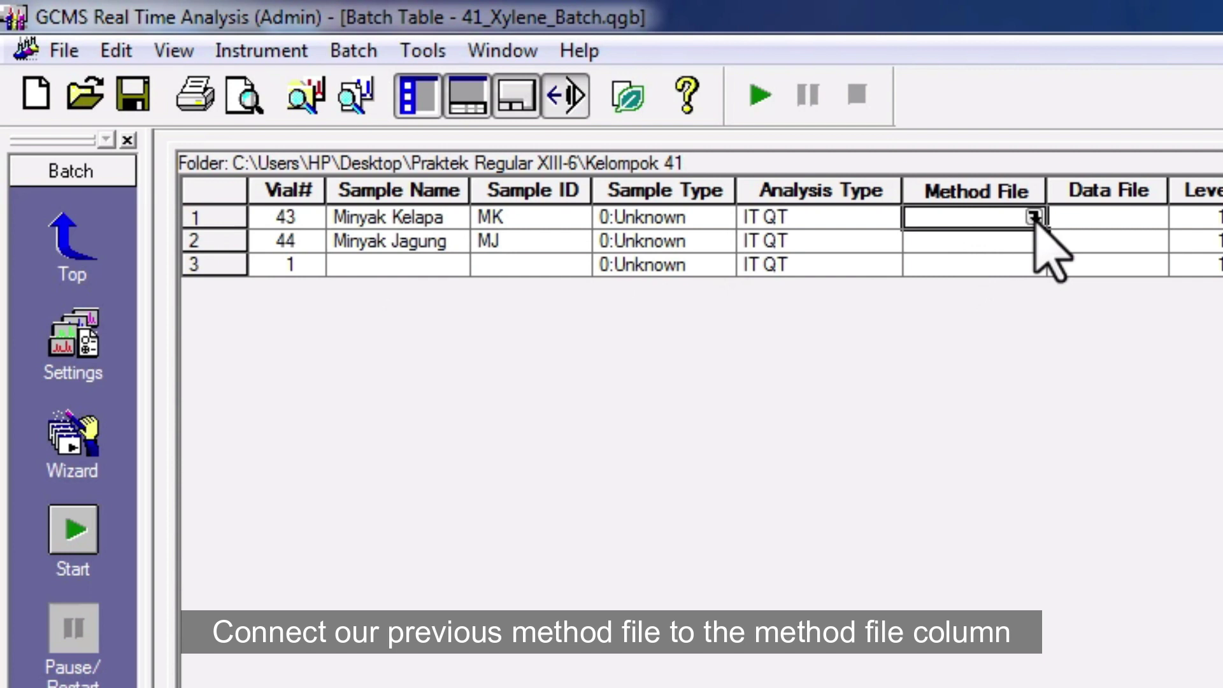
Step: Assign Kelompok 43_Asam lemak_Method.qgm as the method file for both batch rows
click(810, 218)
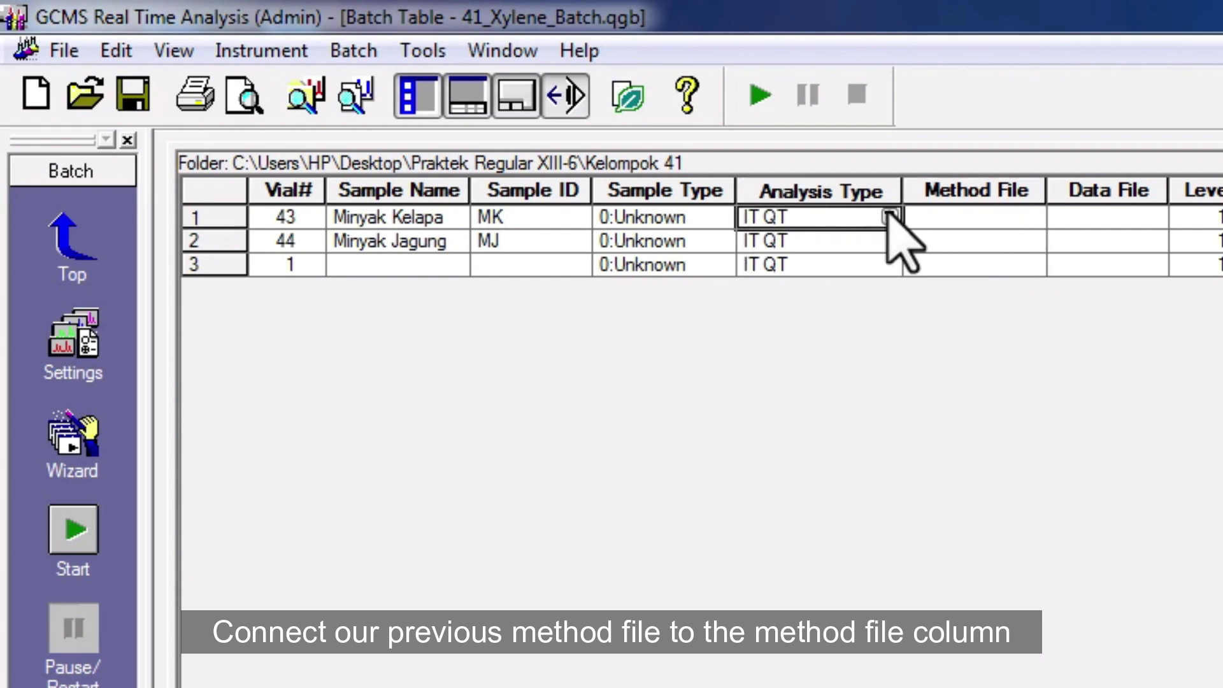
click(935, 216)
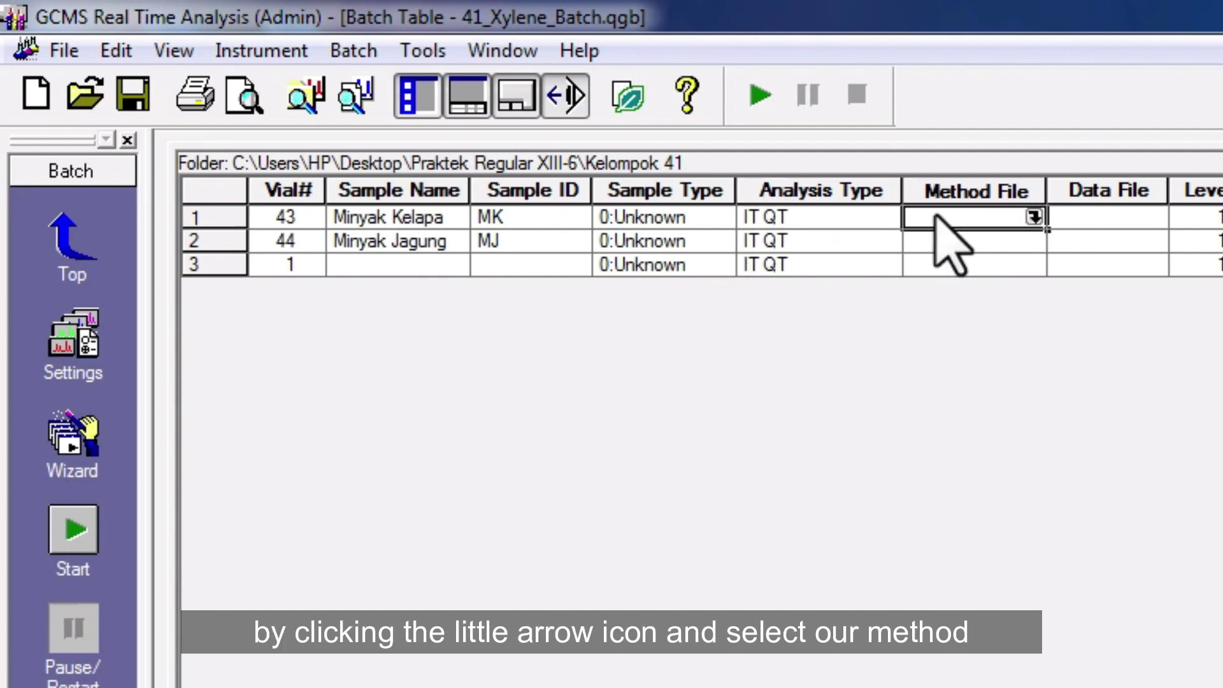
click(1033, 218)
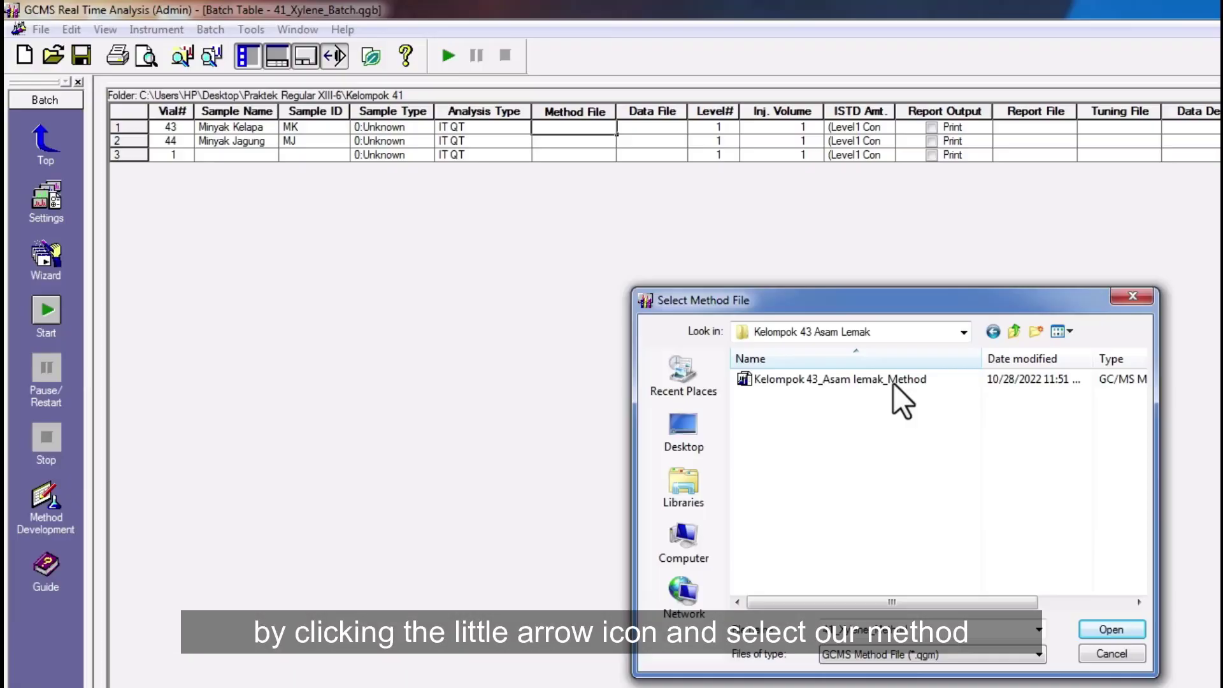
click(894, 385)
click(1090, 631)
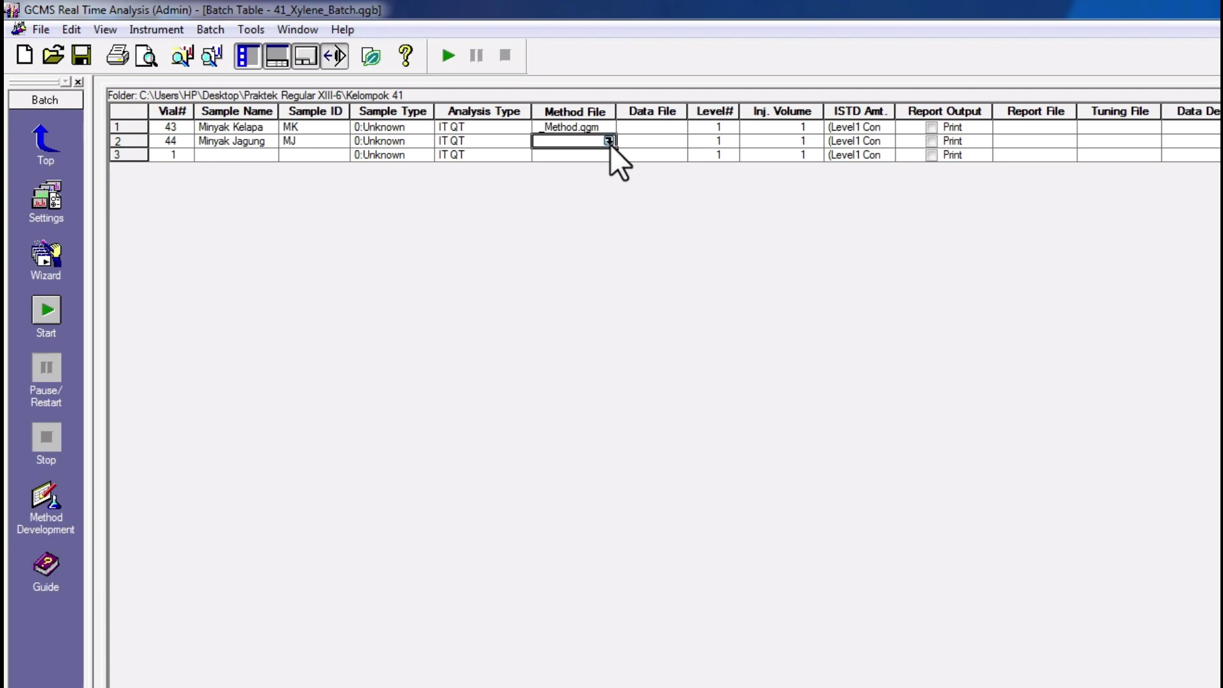
click(609, 140)
double_click(931, 381)
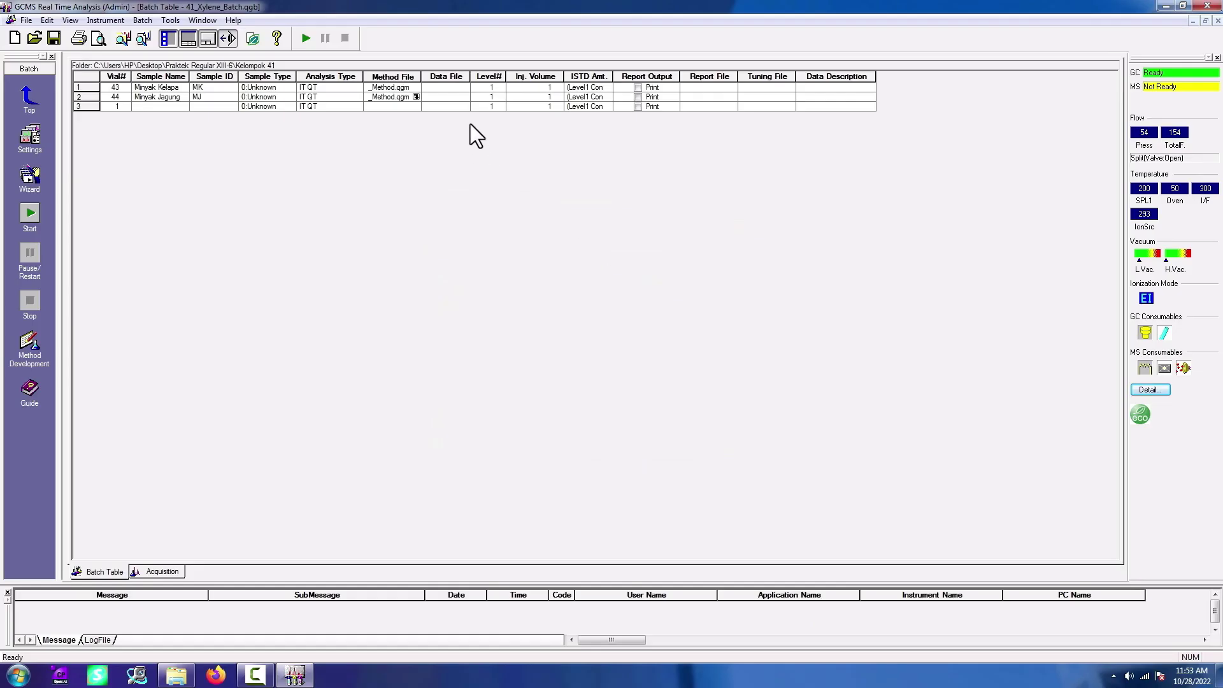
click(642, 129)
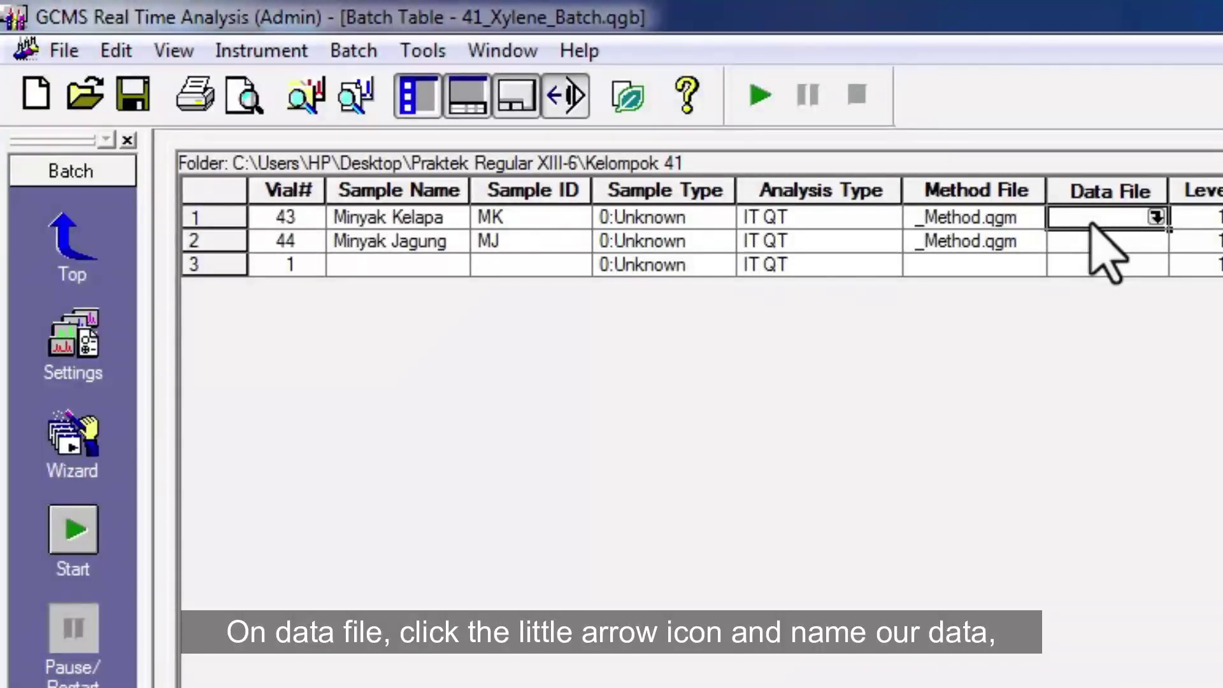
Step: Set data files Sampel Minyak Kelapa_43 and Sampel Minyak Jagung_43 for rows 1 and 2
click(1156, 218)
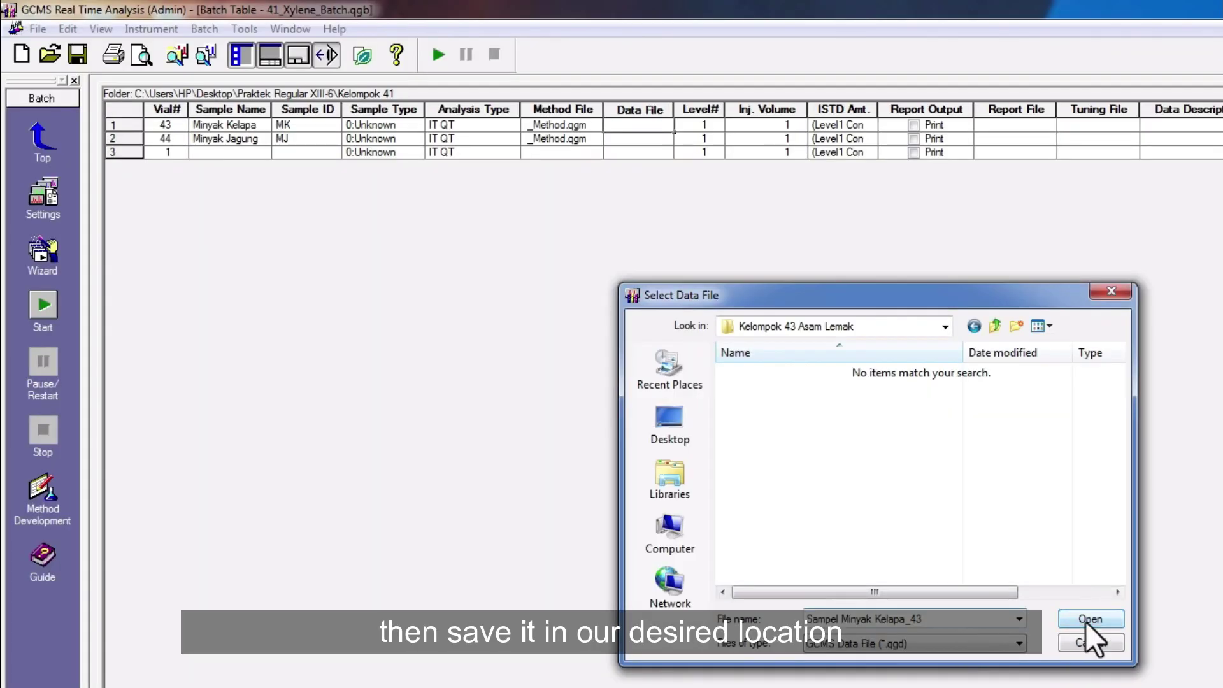
click(1087, 621)
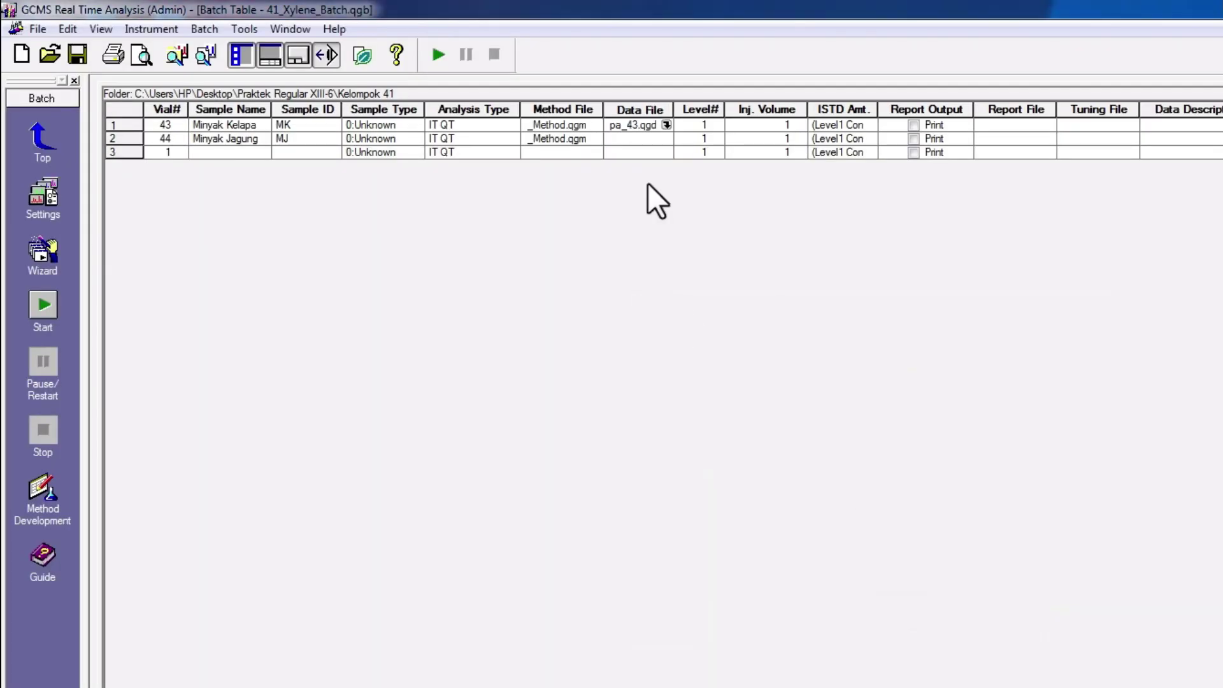
click(636, 139)
click(666, 137)
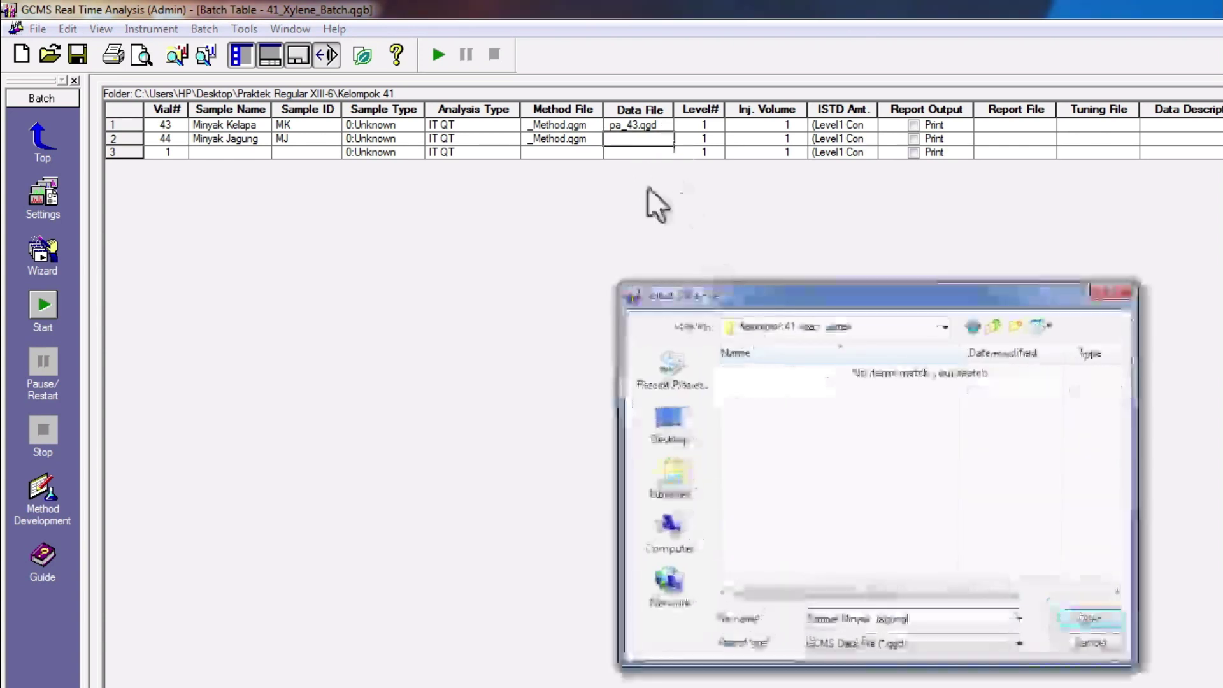
text(43)
key(Return)
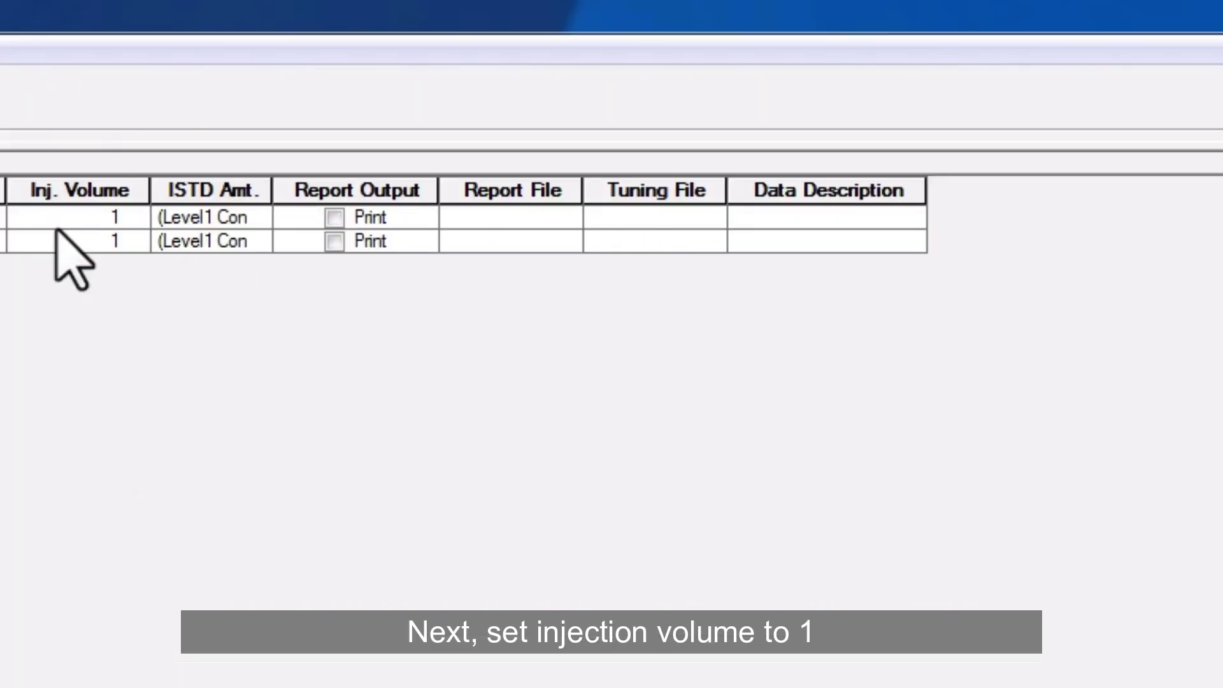
Step: Set Main Report from the Desktop as the report template for both rows
click(529, 220)
click(573, 217)
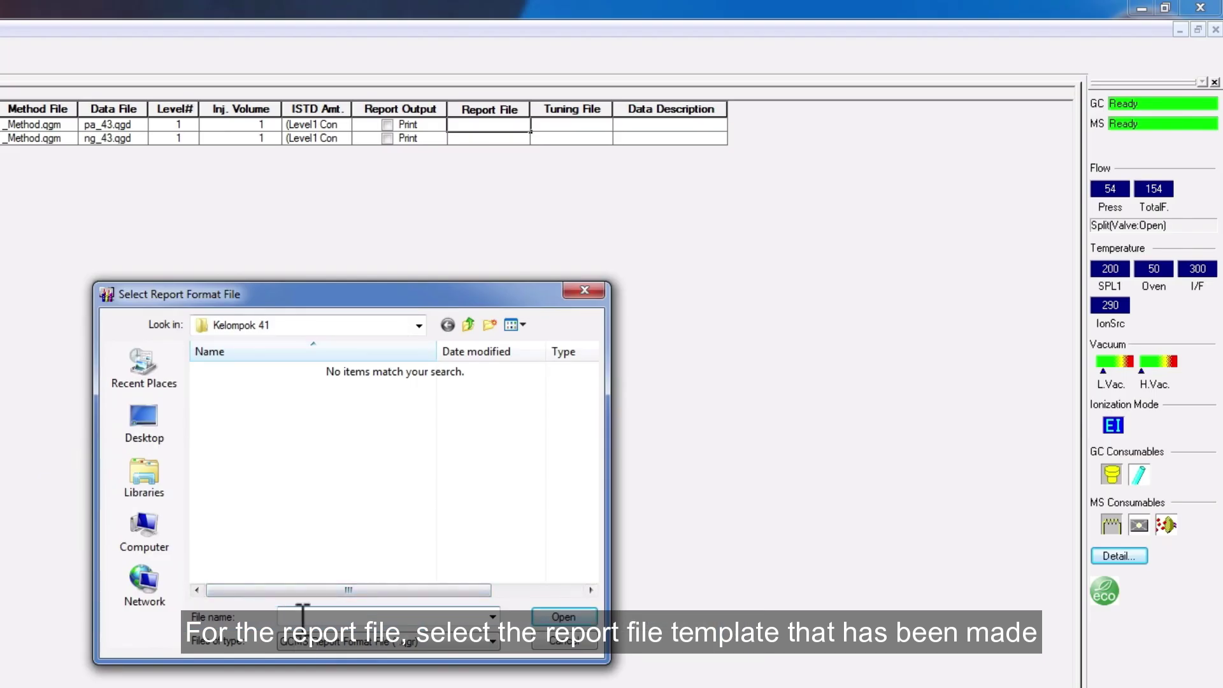
click(127, 423)
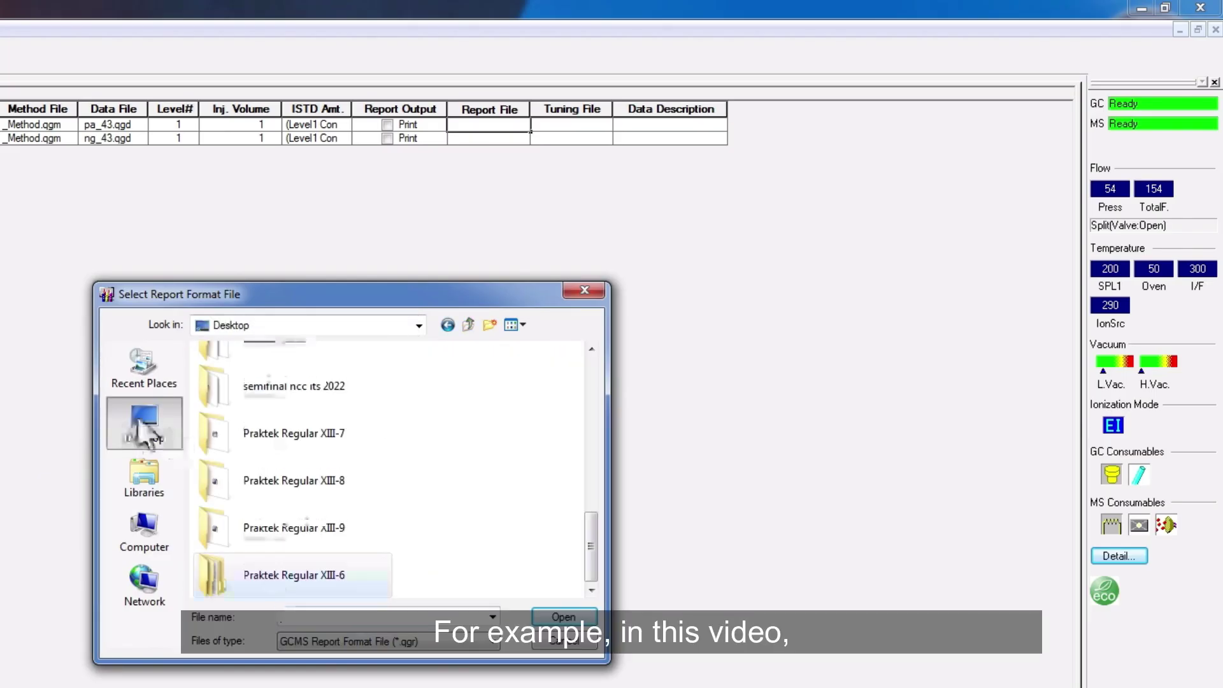
scroll(414, 522, up, 10)
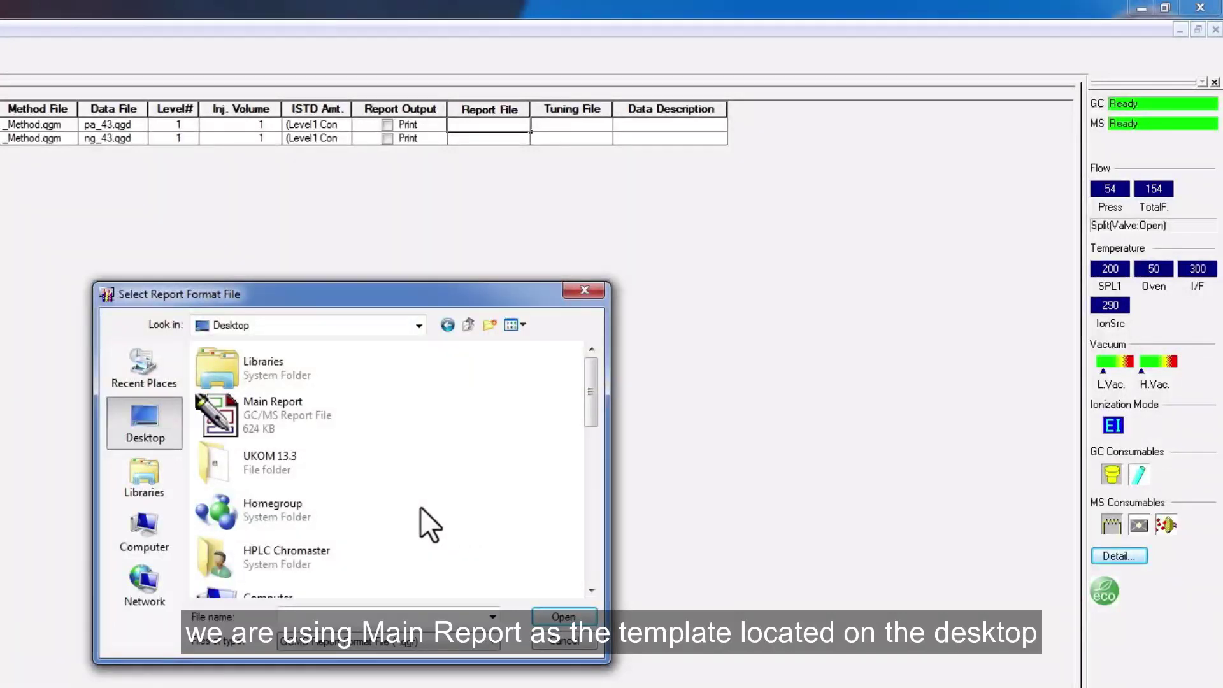
double_click(304, 413)
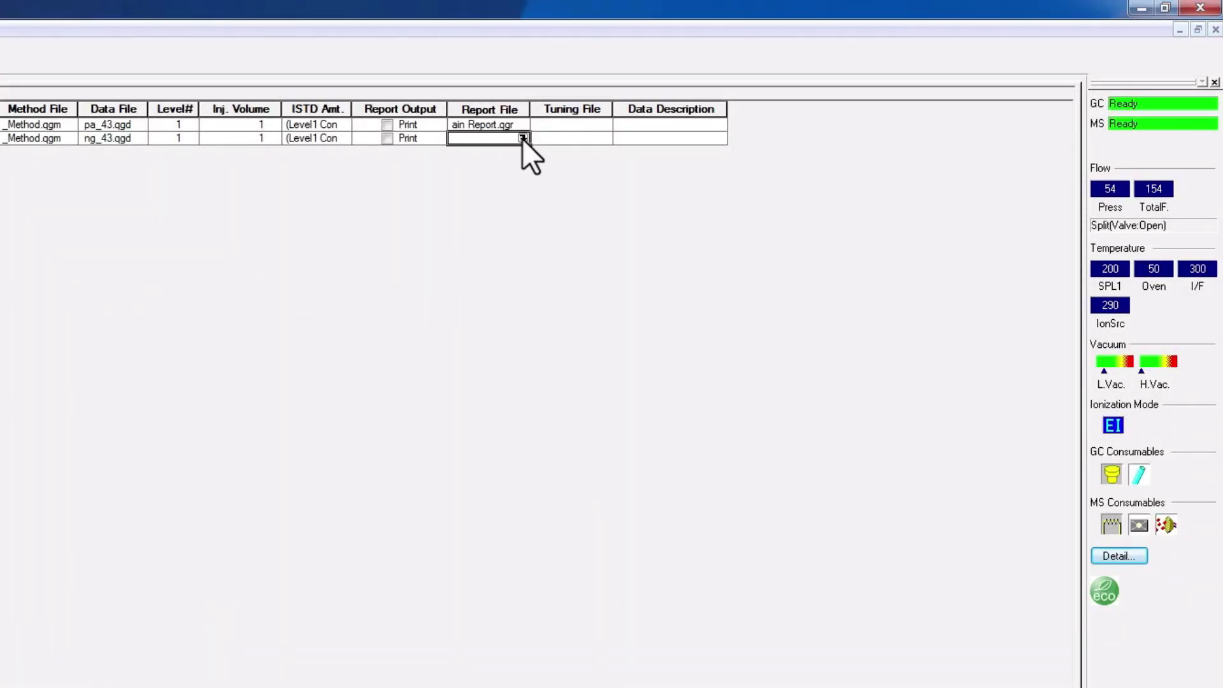
click(522, 138)
click(144, 436)
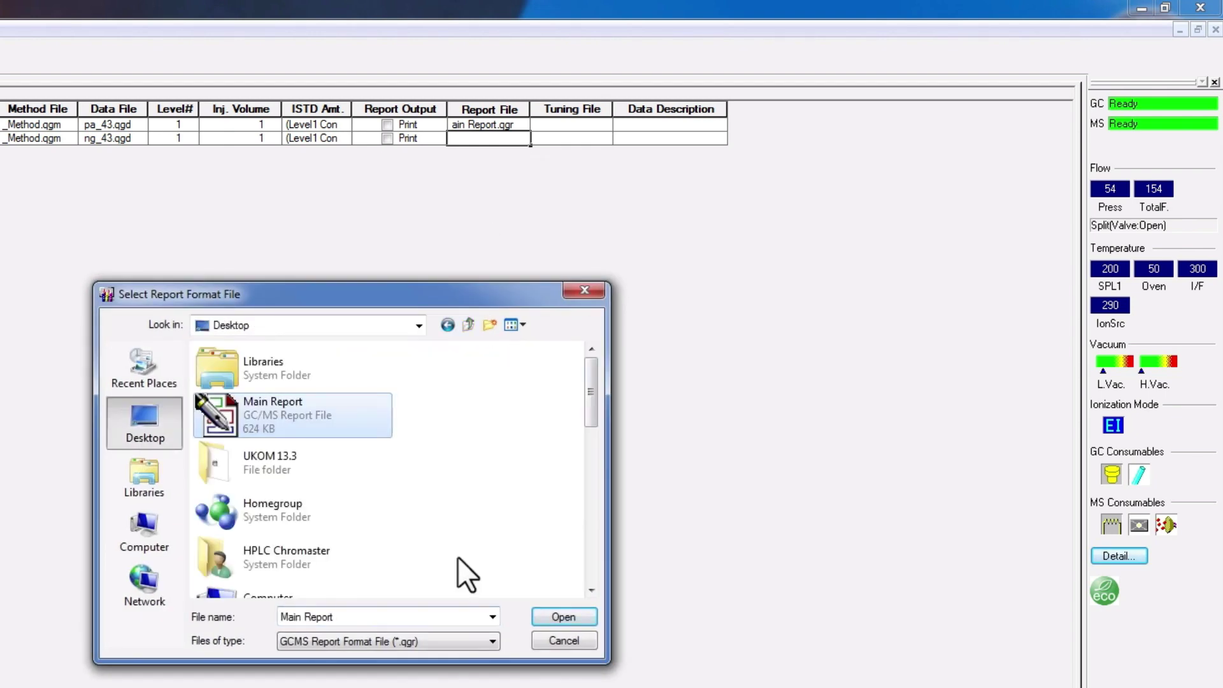
click(543, 616)
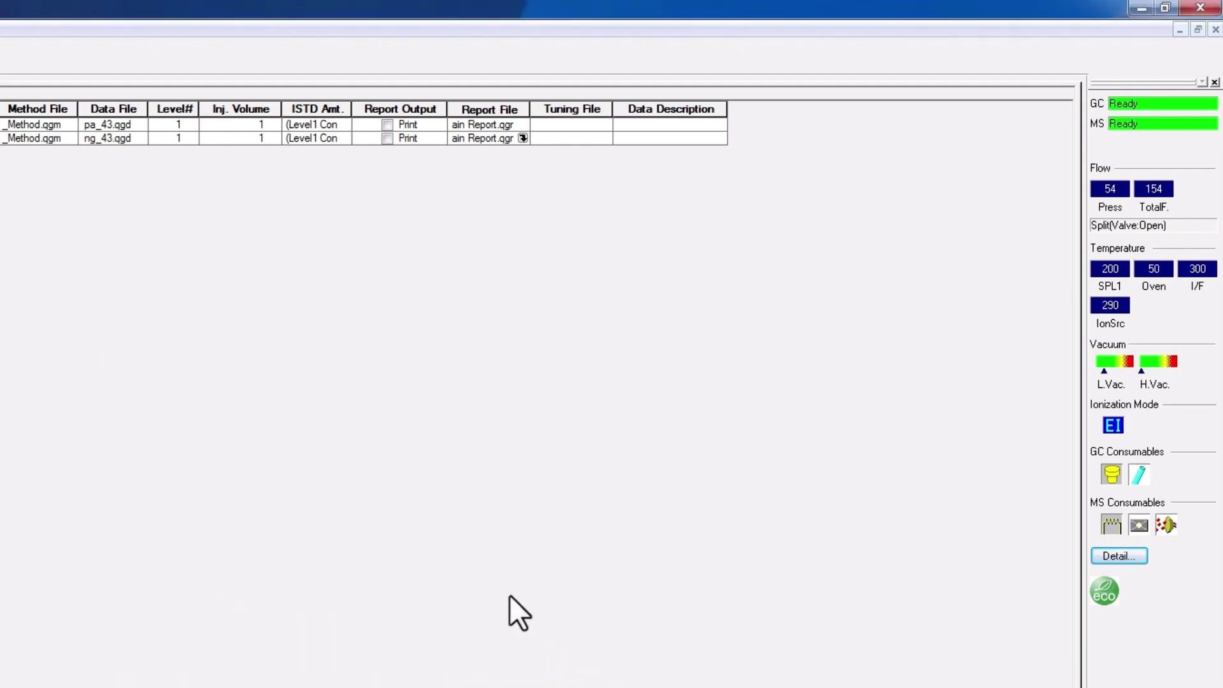
Step: Set Tuning 24 Oktober 2022 as the tuning file for both rows
click(574, 125)
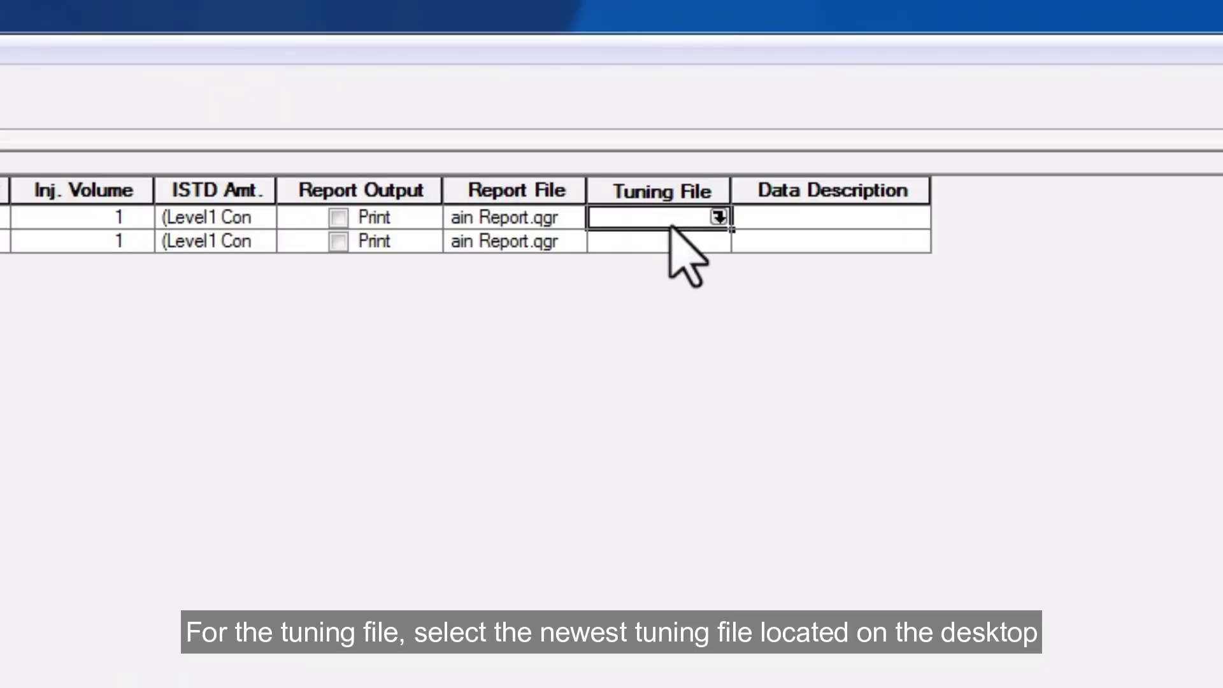
click(718, 218)
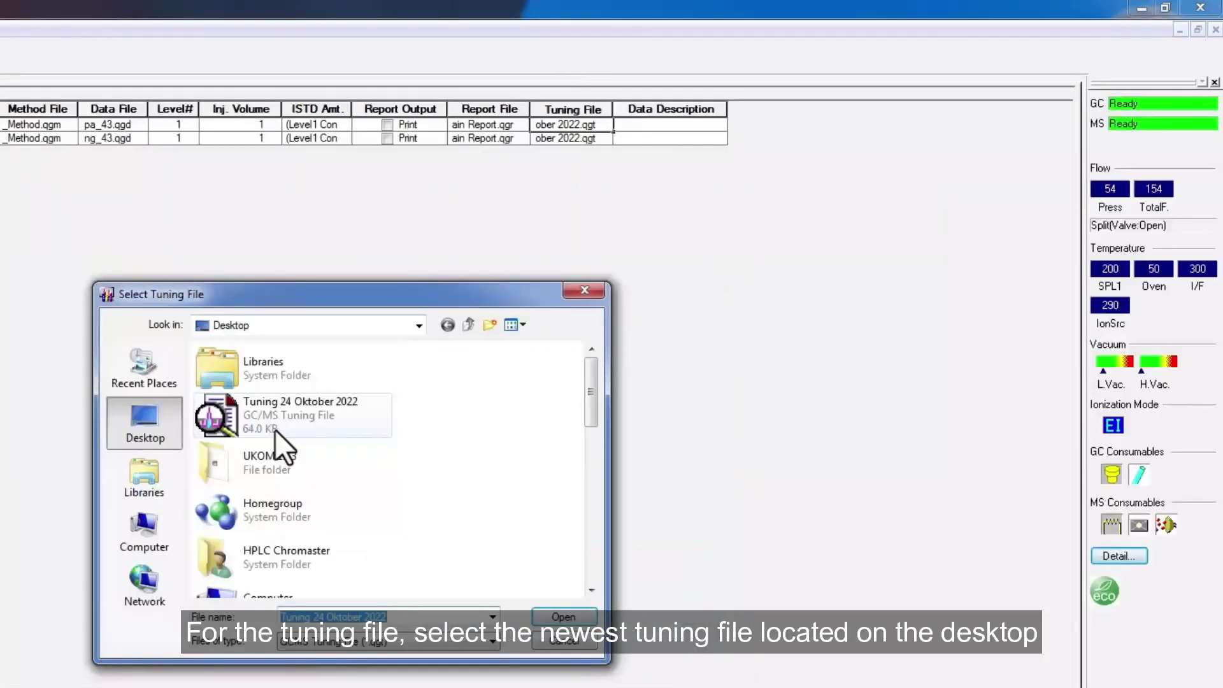
click(276, 429)
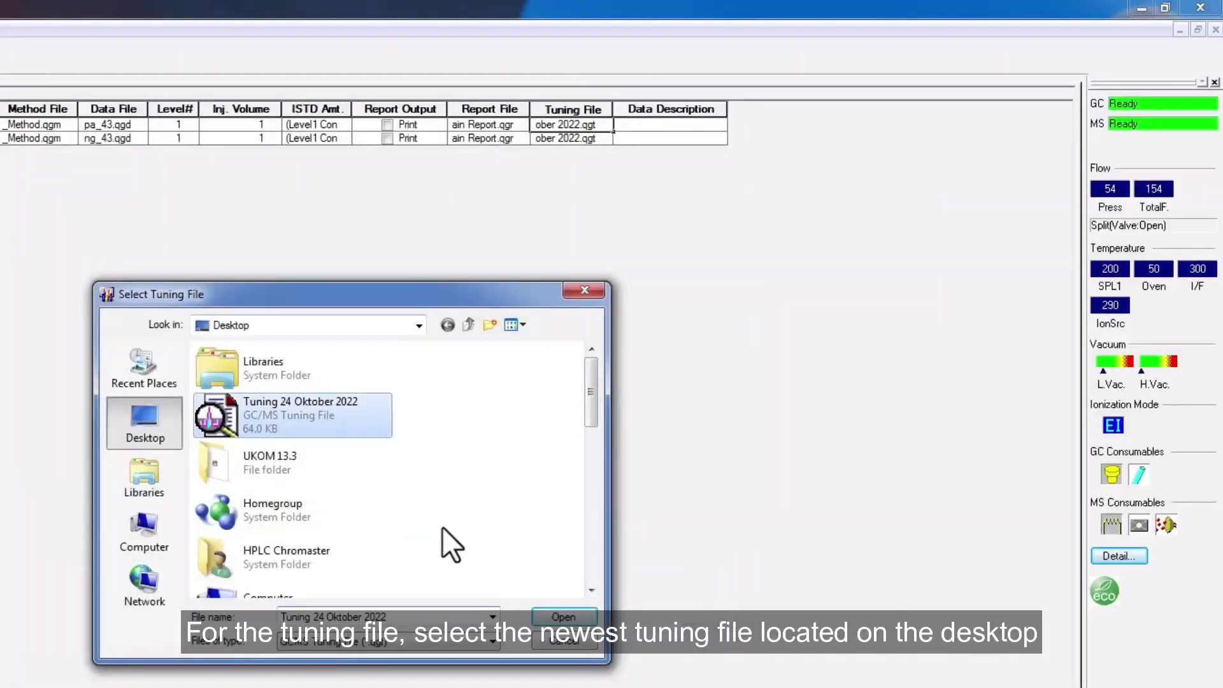
click(555, 615)
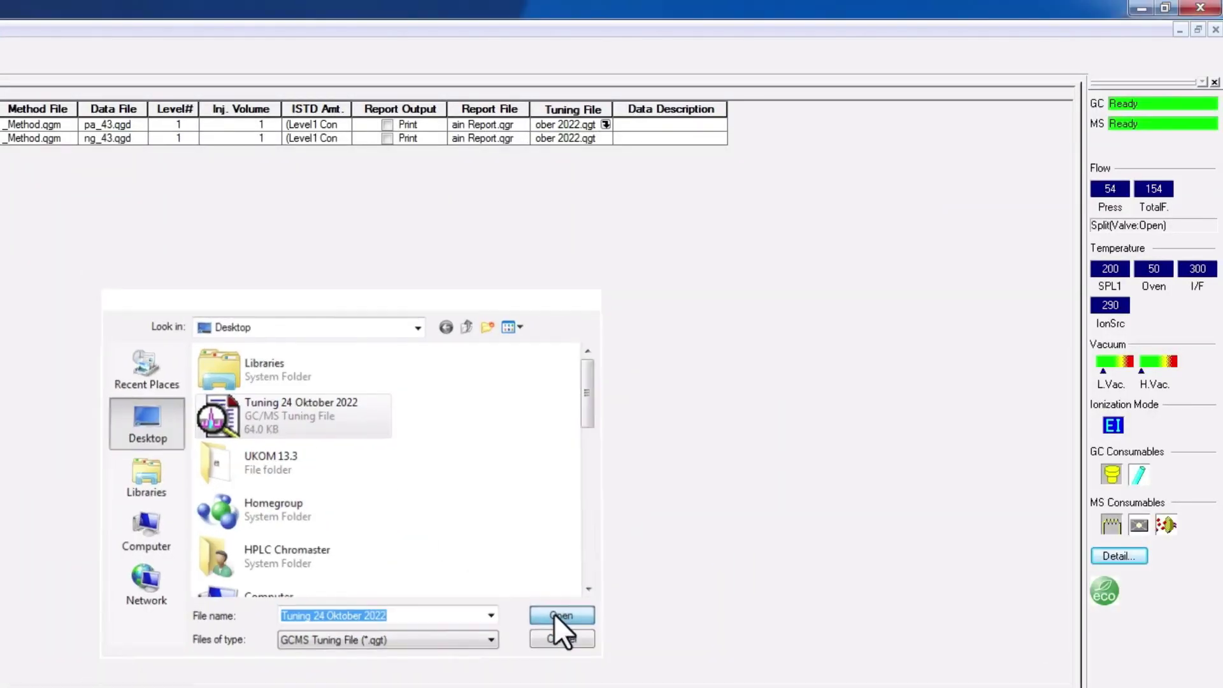
click(606, 136)
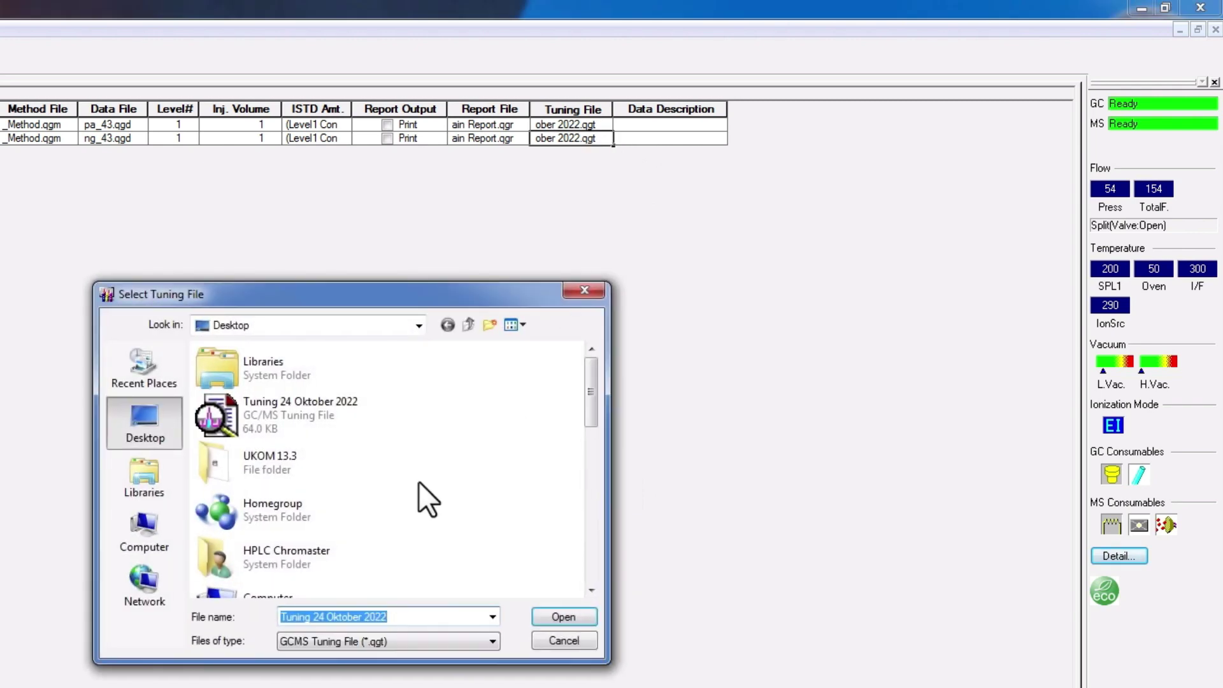
click(363, 410)
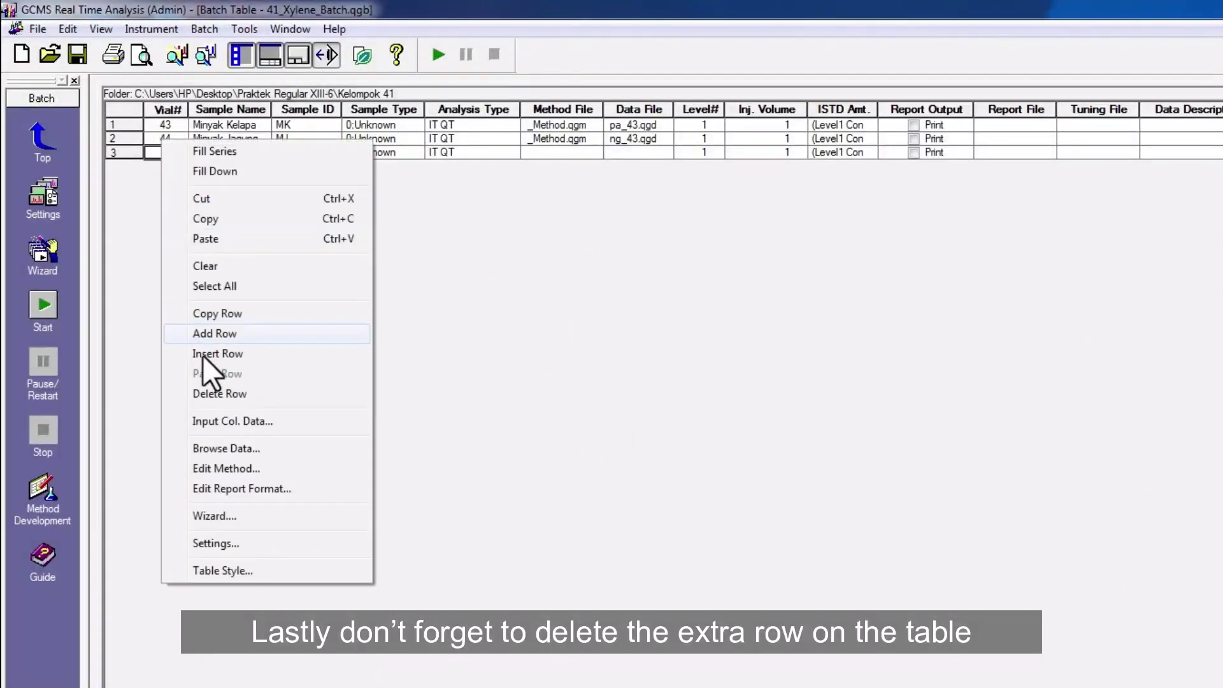
Step: Delete empty row 3 and save the batch as Kelompok 43_65_Batch Asam Lemak.qgb
click(212, 400)
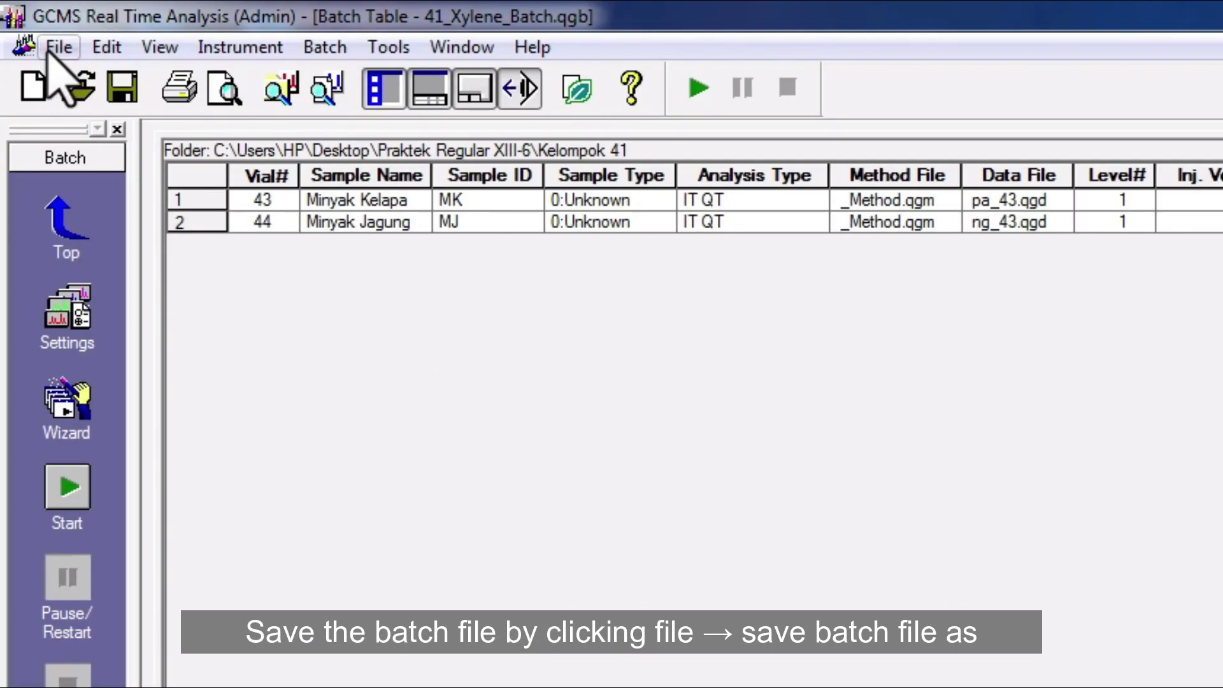
click(24, 20)
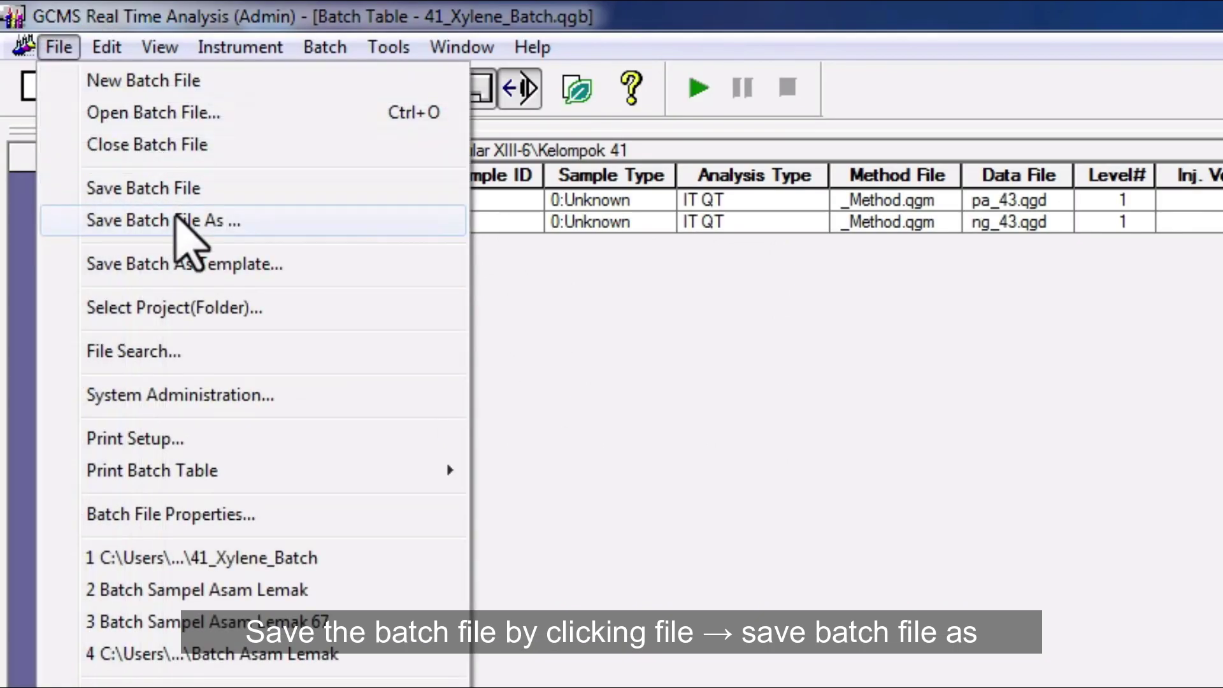
click(182, 220)
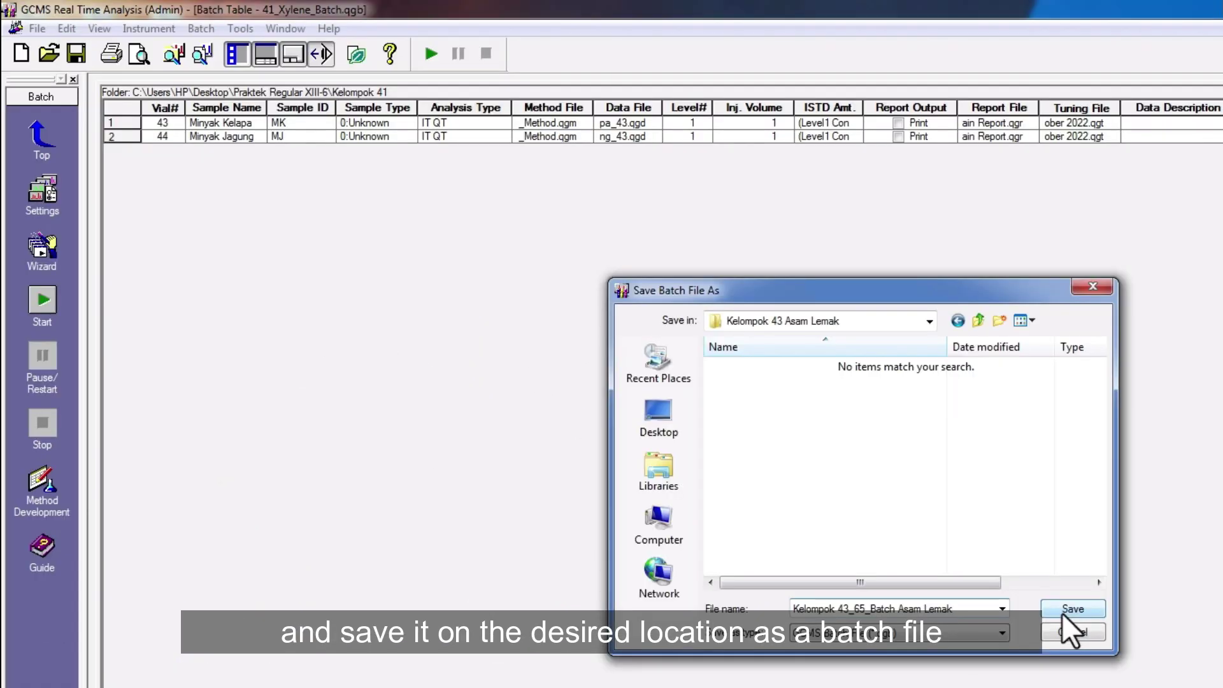
click(1073, 608)
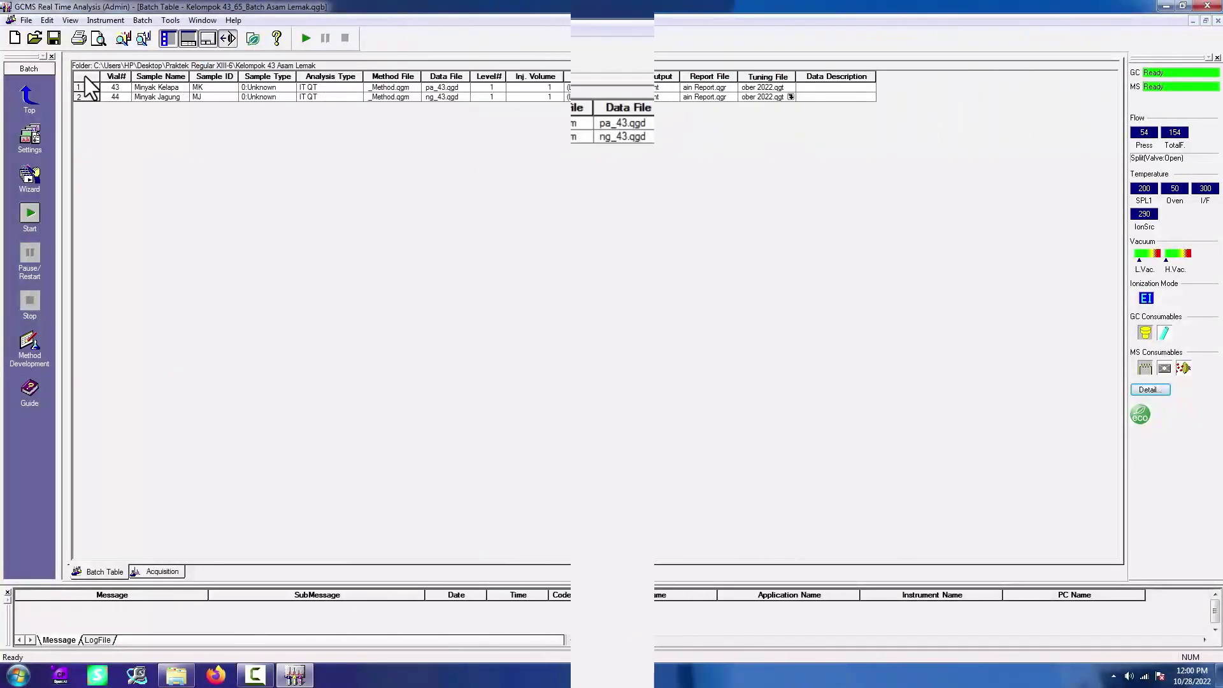
click(122, 108)
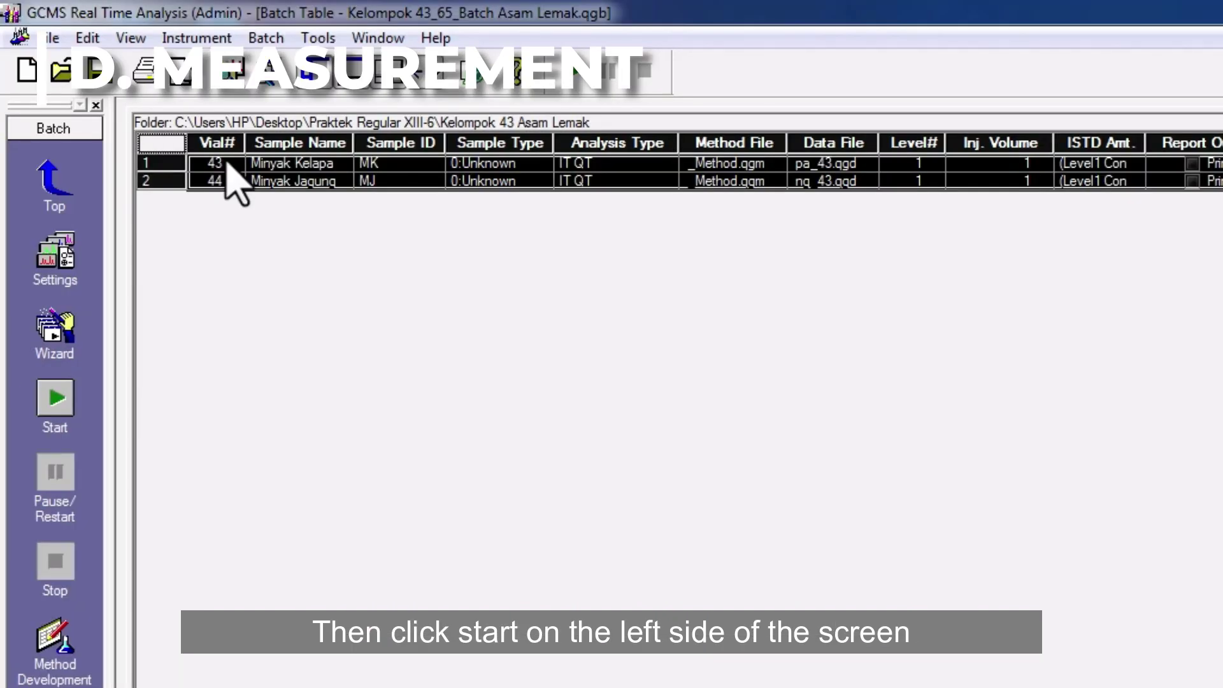
Step: Start the batch run for the Minyak Kelapa and Minyak Jagung samples
click(56, 398)
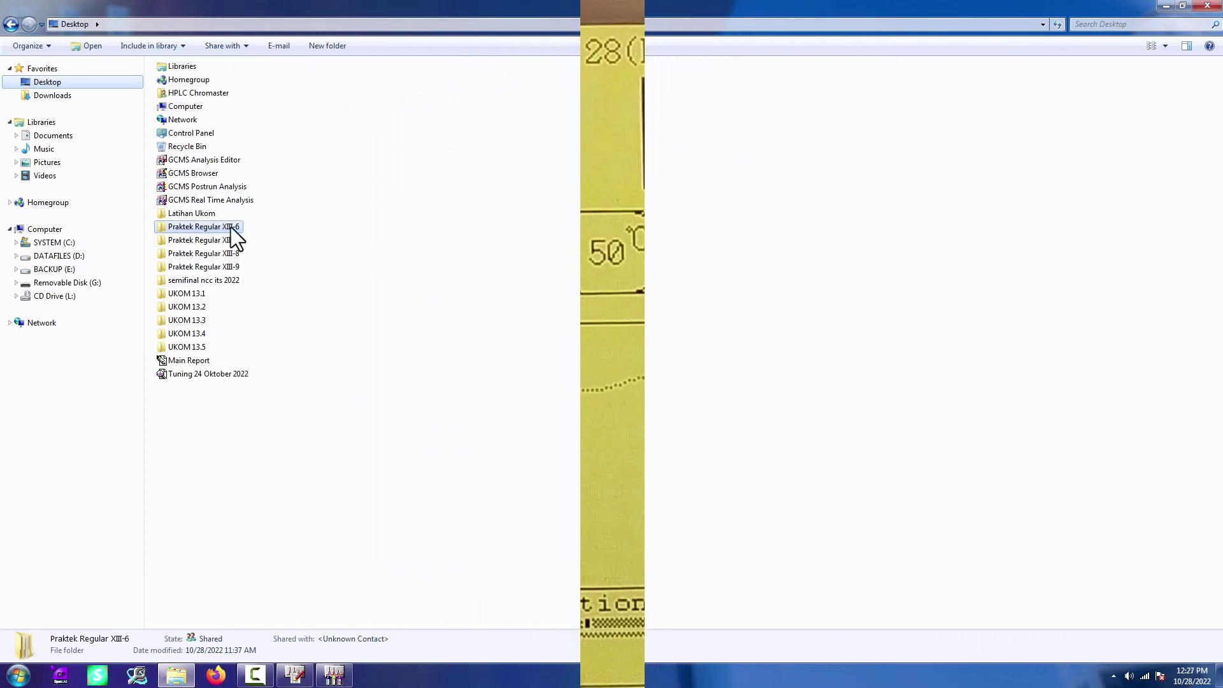
Step: Open Sampel Minyak Kelapa_43 from Praktek Regular XIII-6 > Kelompok 43 Asam Lemak in Postrun Analysis
double_click(230, 227)
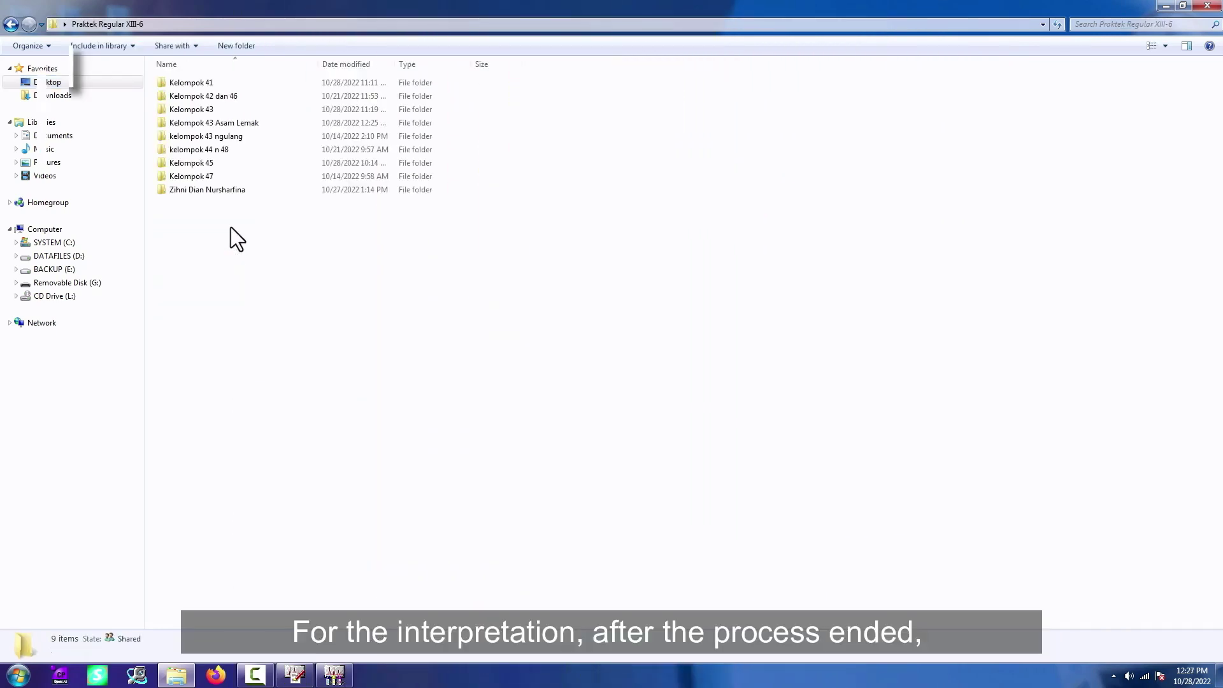
double_click(239, 125)
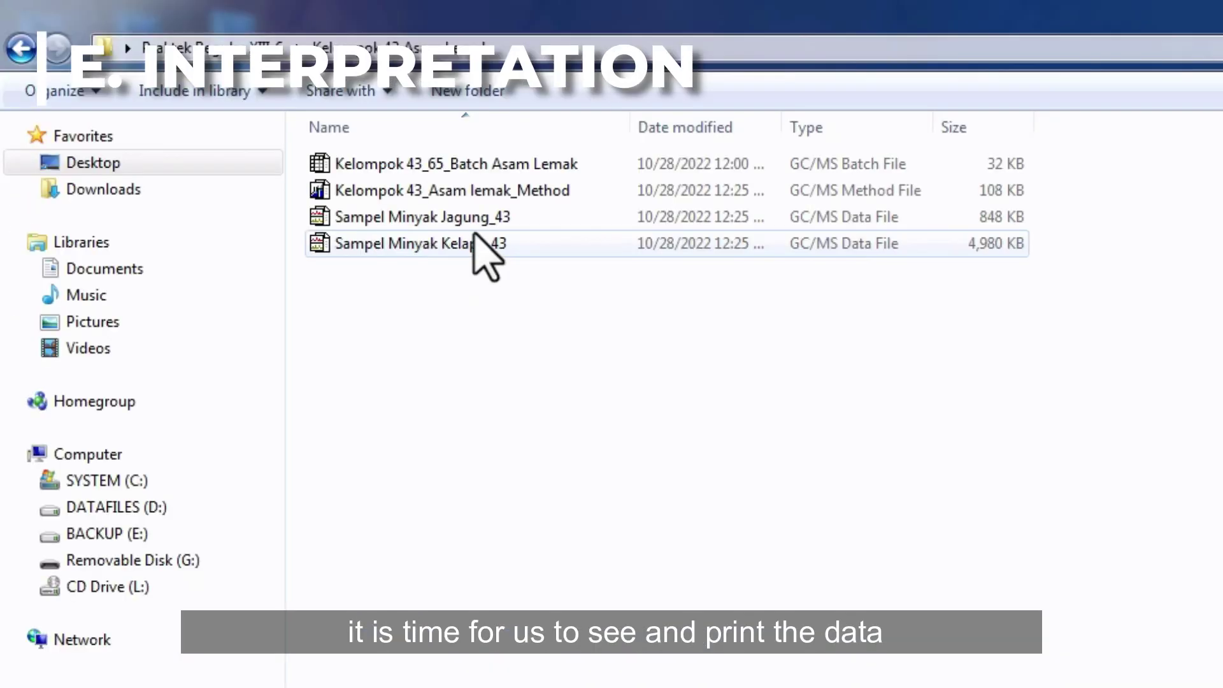
double_click(521, 246)
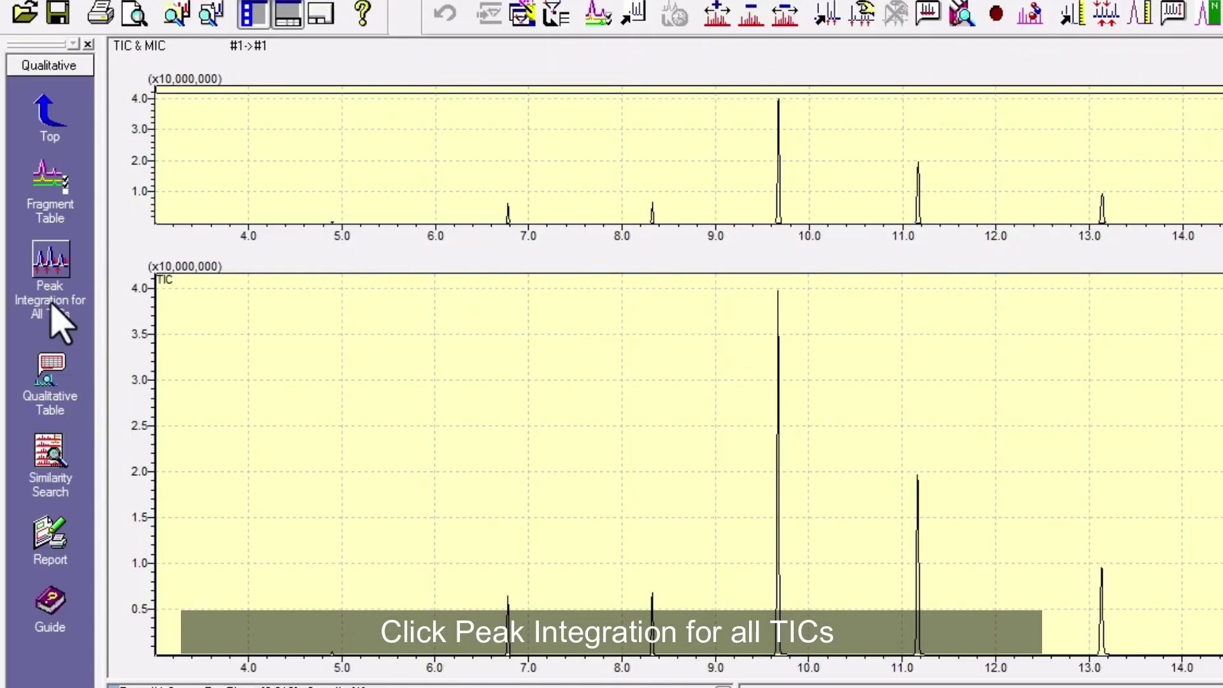
Step: Set Peak Integration for all TICs to Auto(Height) with # of Peaks 10
click(50, 305)
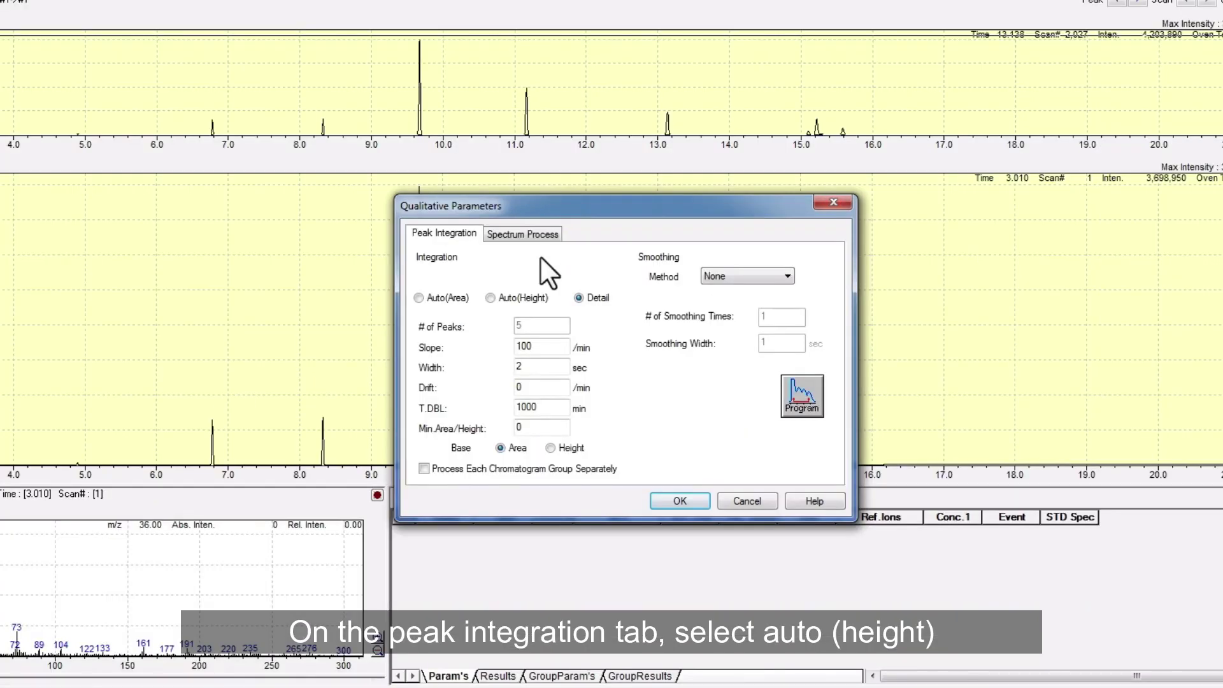
click(491, 300)
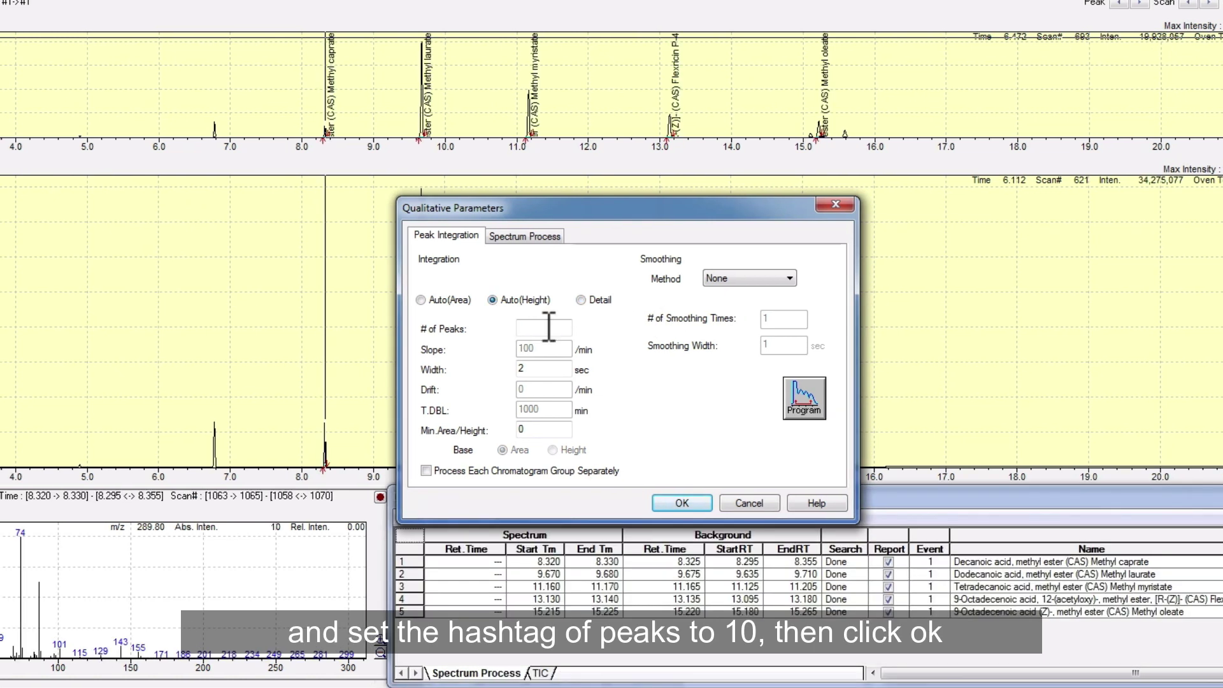
click(656, 499)
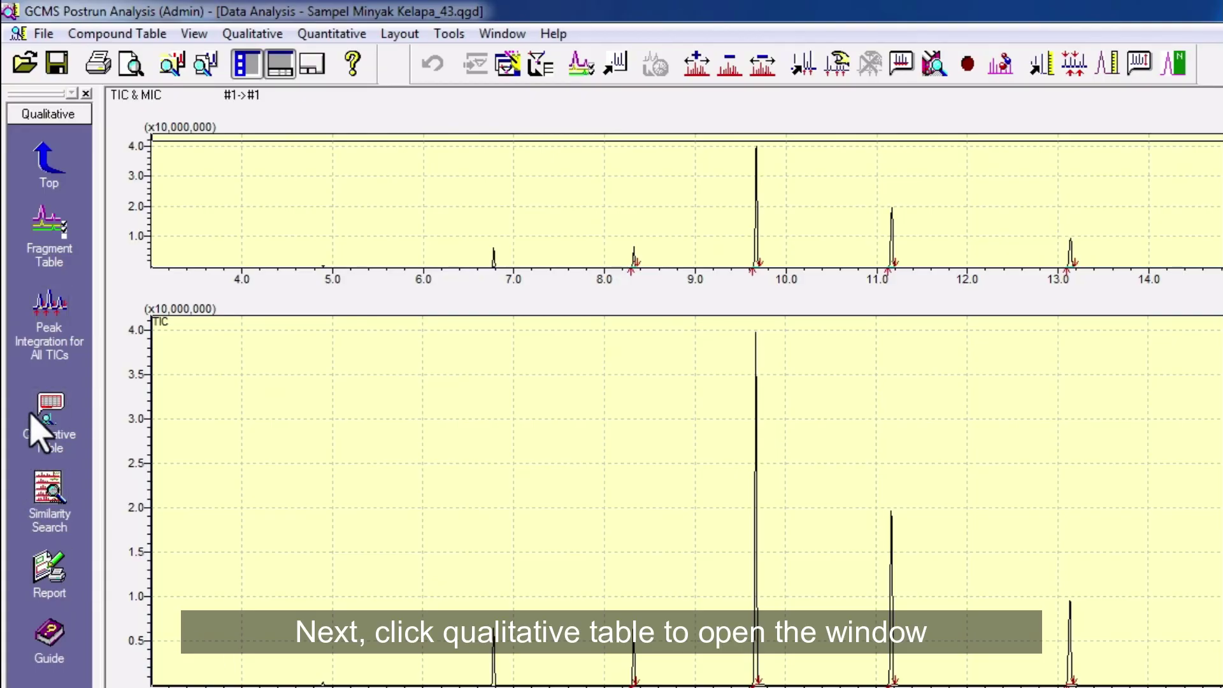
Step: Register all TIC peaks from the Qualitative Table to the Spectrum Process table
click(35, 422)
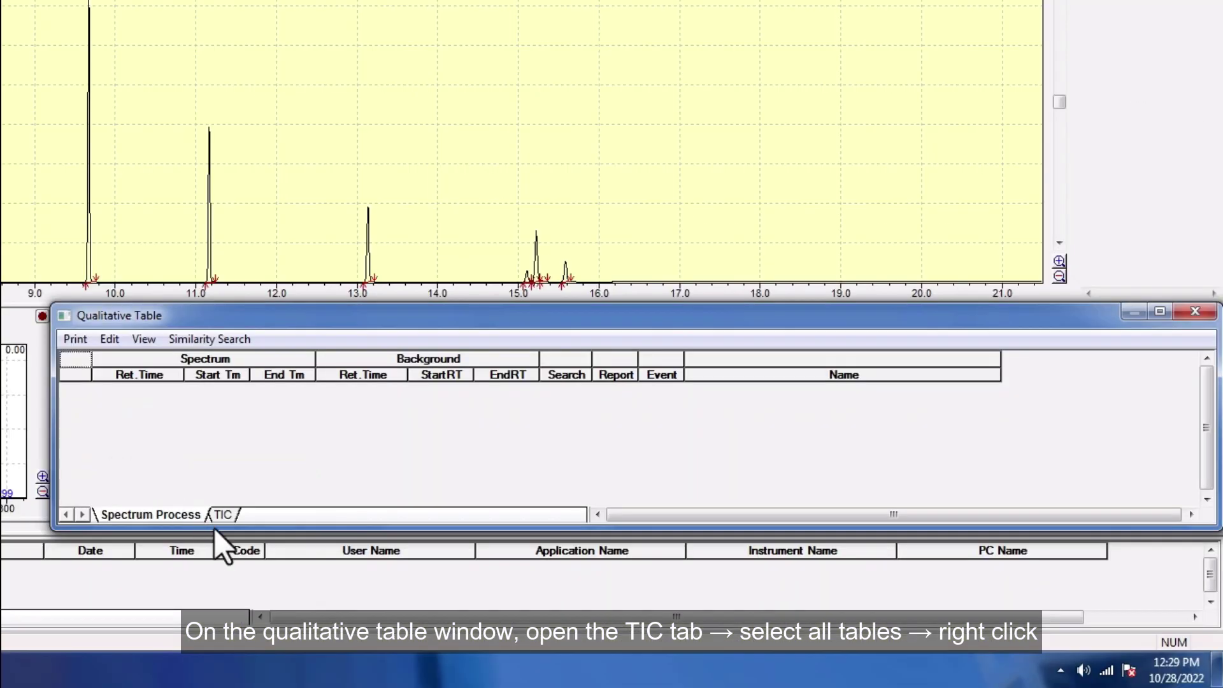
click(546, 570)
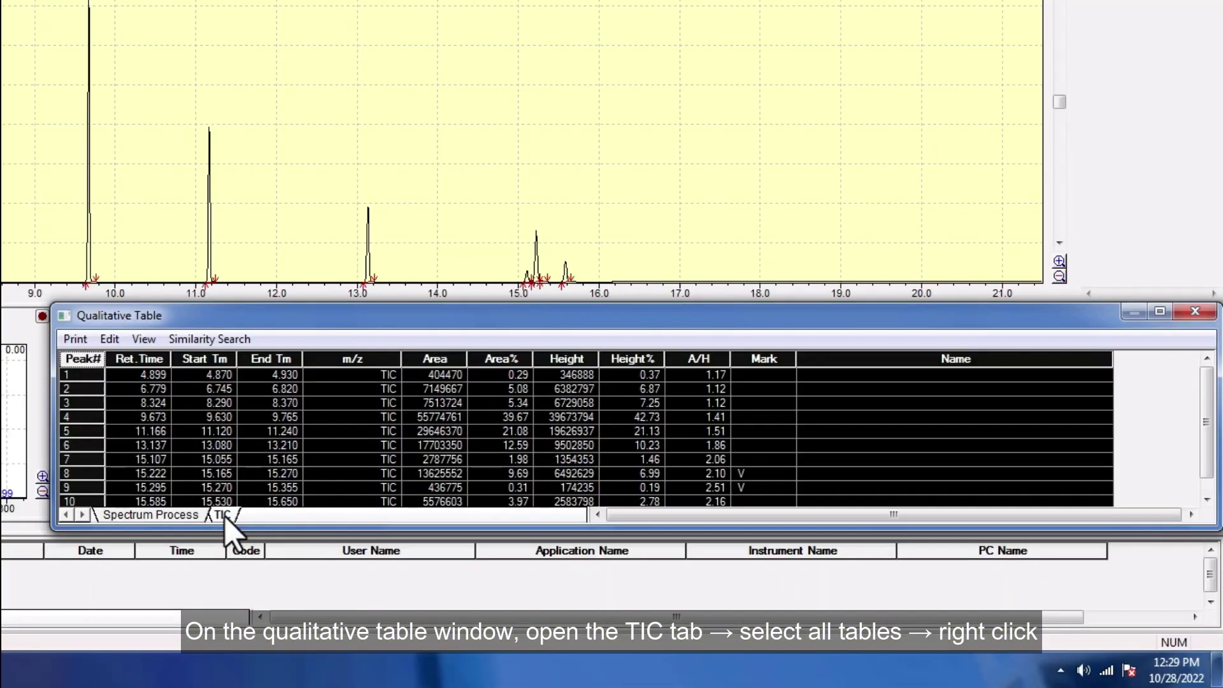
click(79, 357)
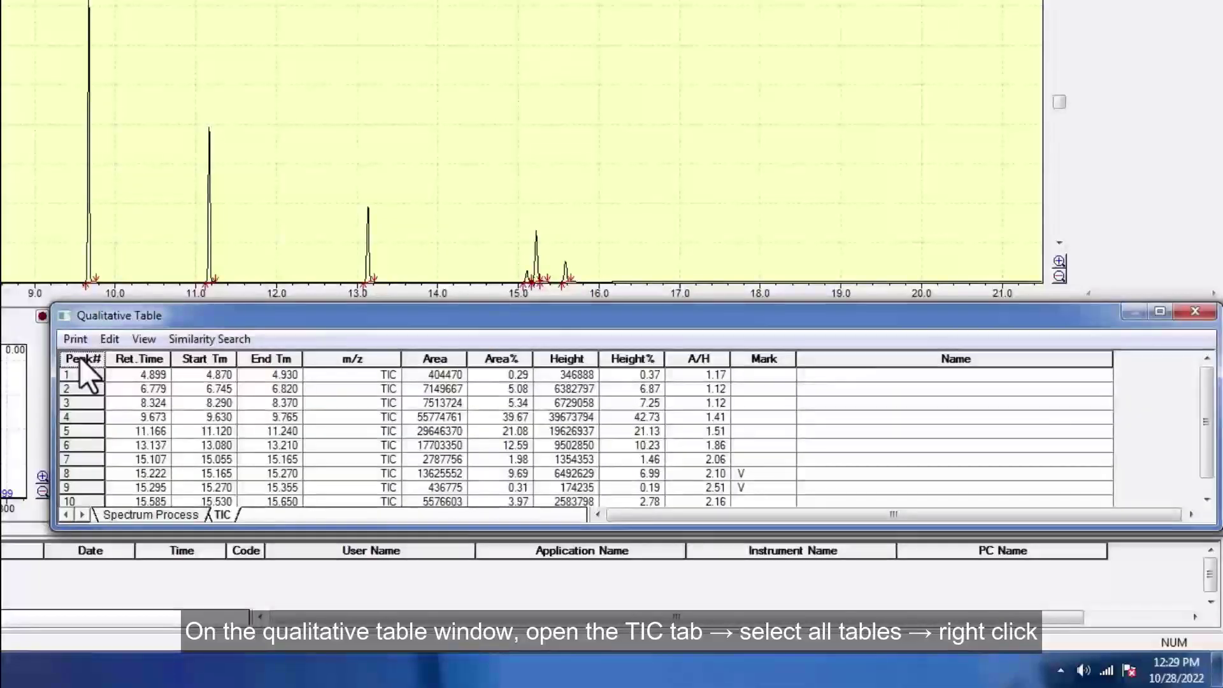
right_click(81, 361)
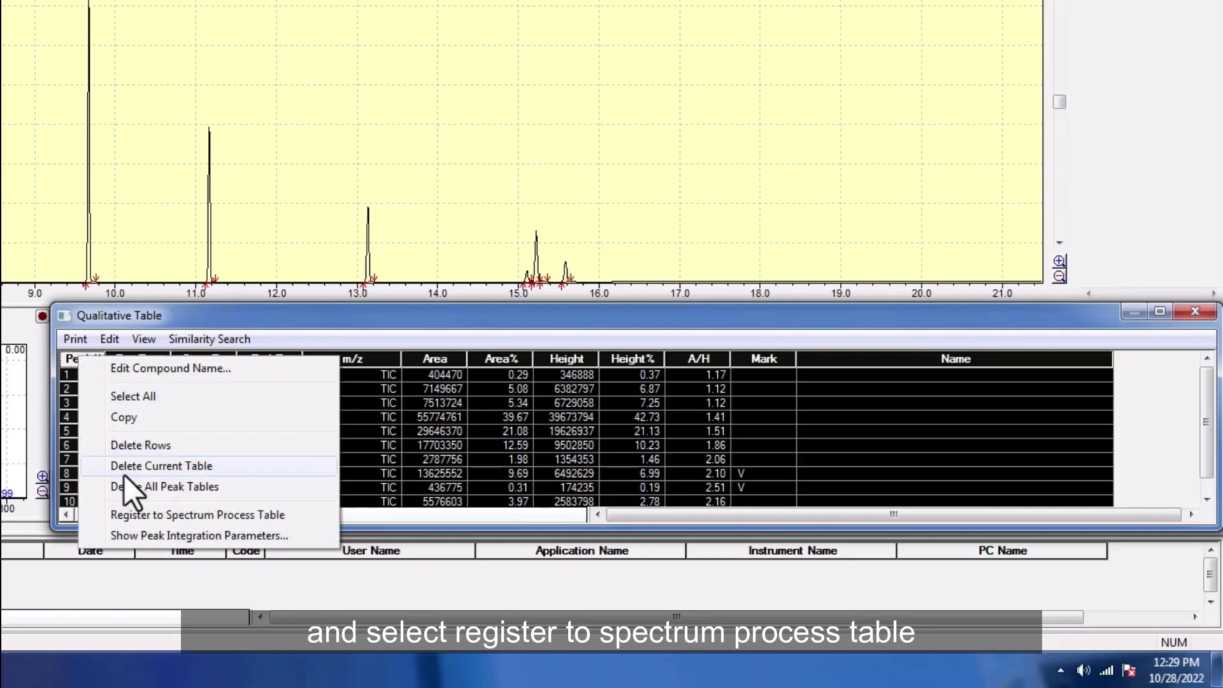
click(131, 514)
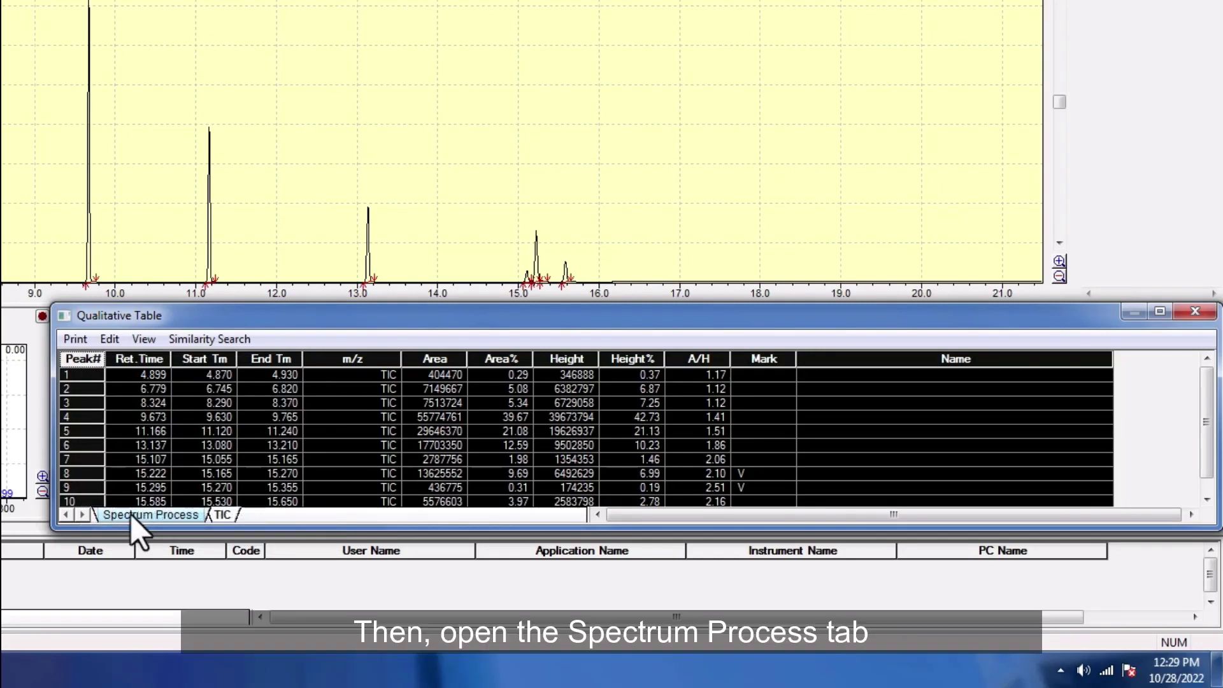
Step: Run a library search on the whole Spectrum Process table
click(164, 515)
click(82, 363)
right_click(80, 365)
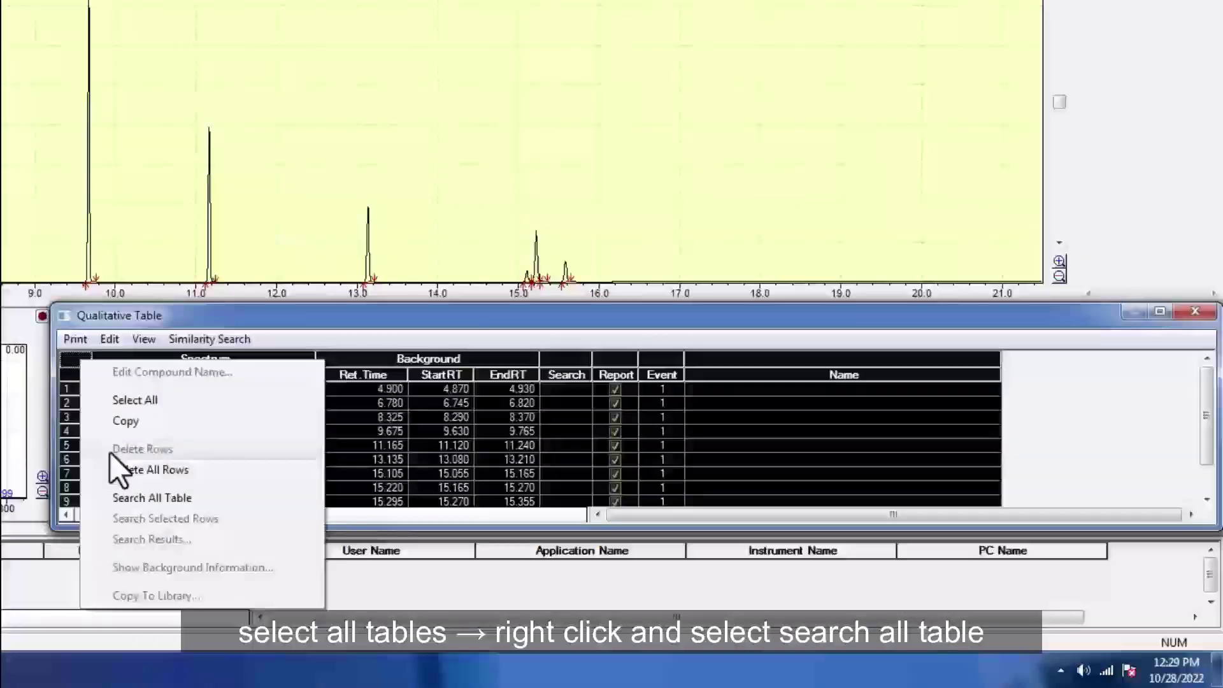
click(119, 492)
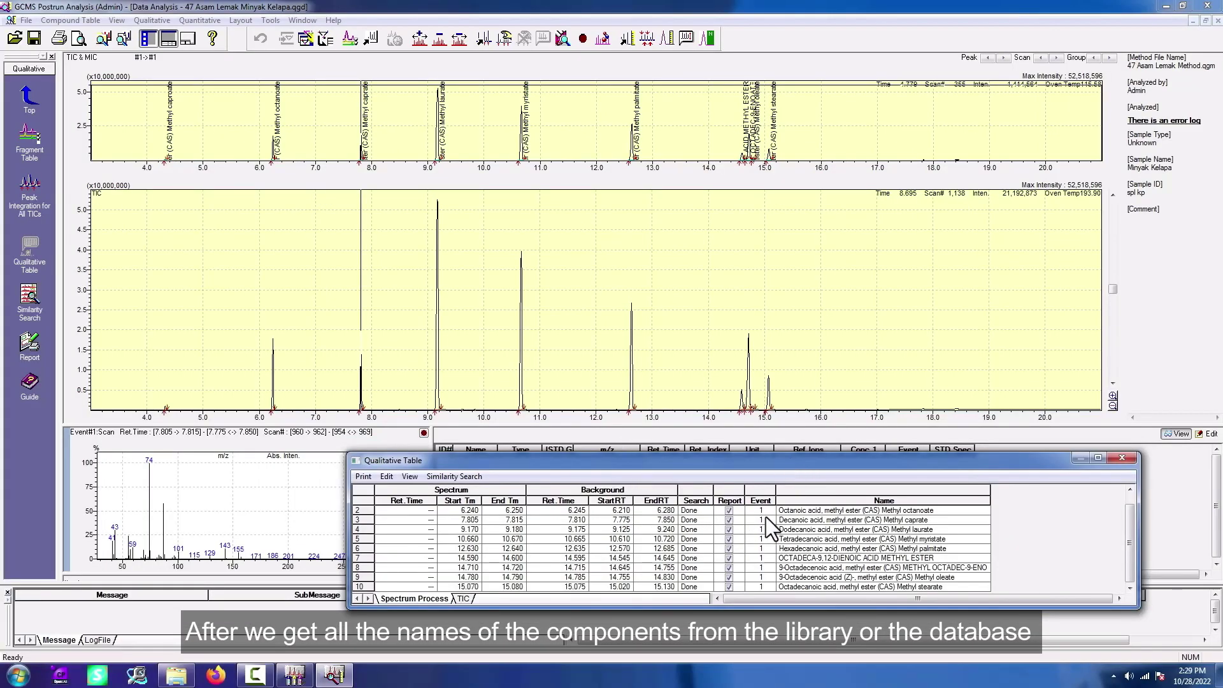
Step: Enlarge the table to inspect the Octanoic acid (6.240) and Hexanoic acid (4.320) peaks
click(767, 511)
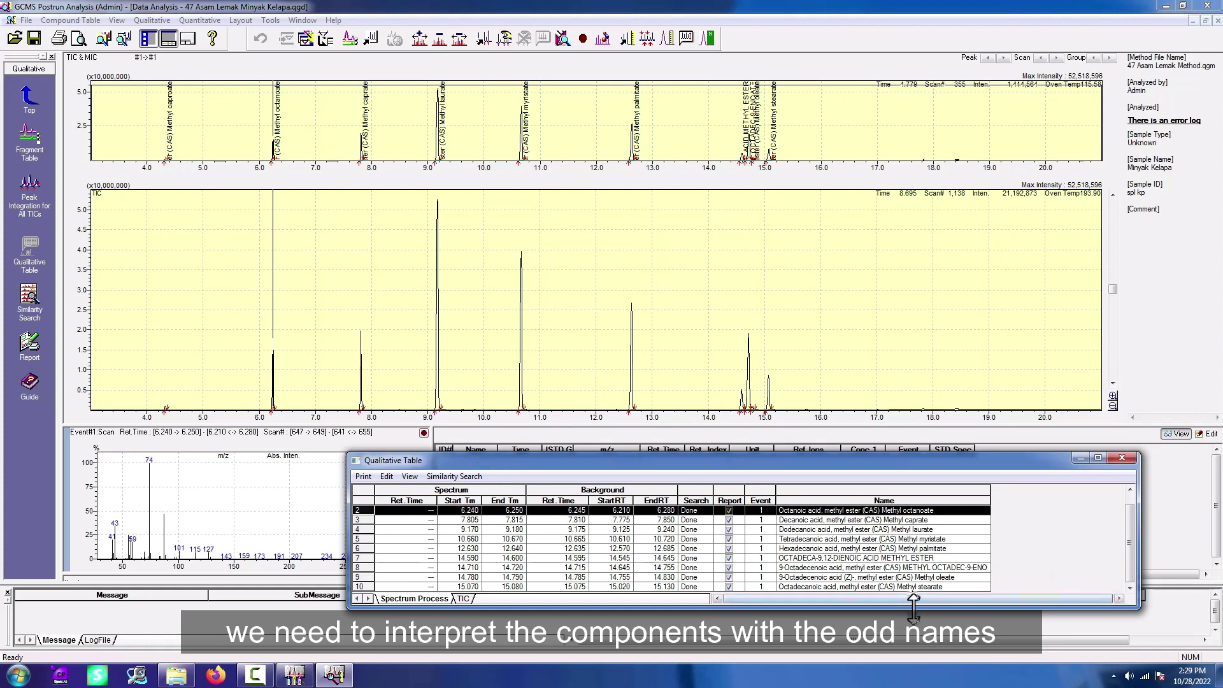
drag(914, 608, 914, 627)
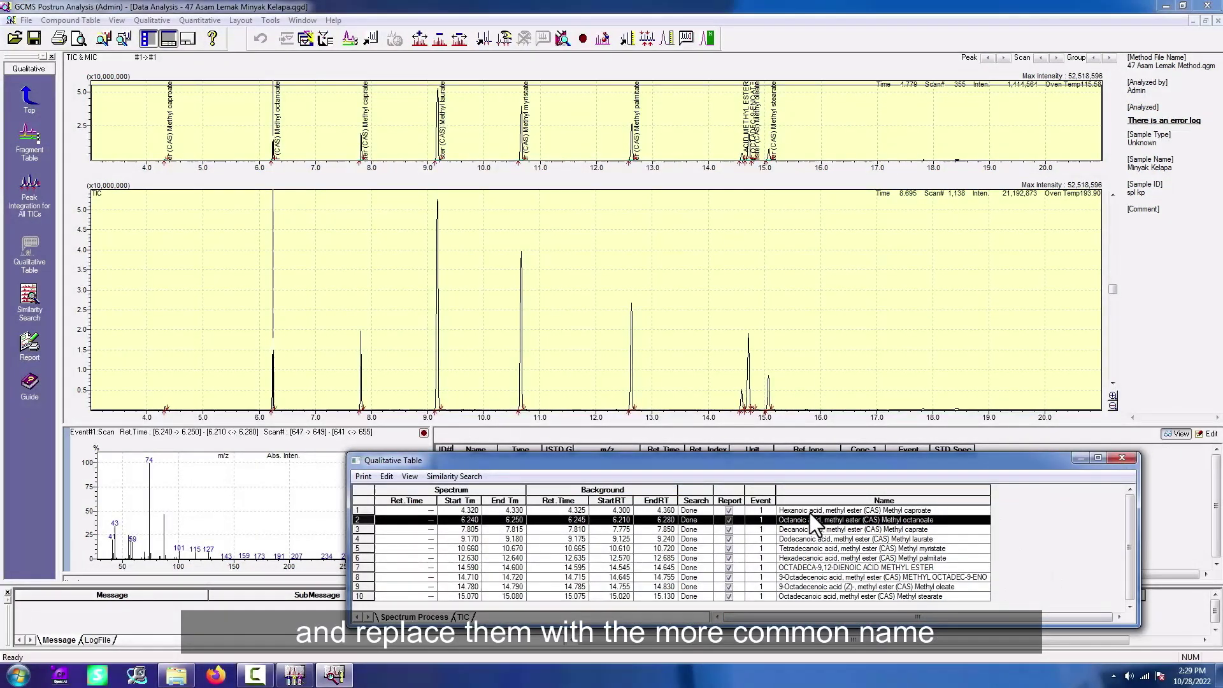
click(761, 510)
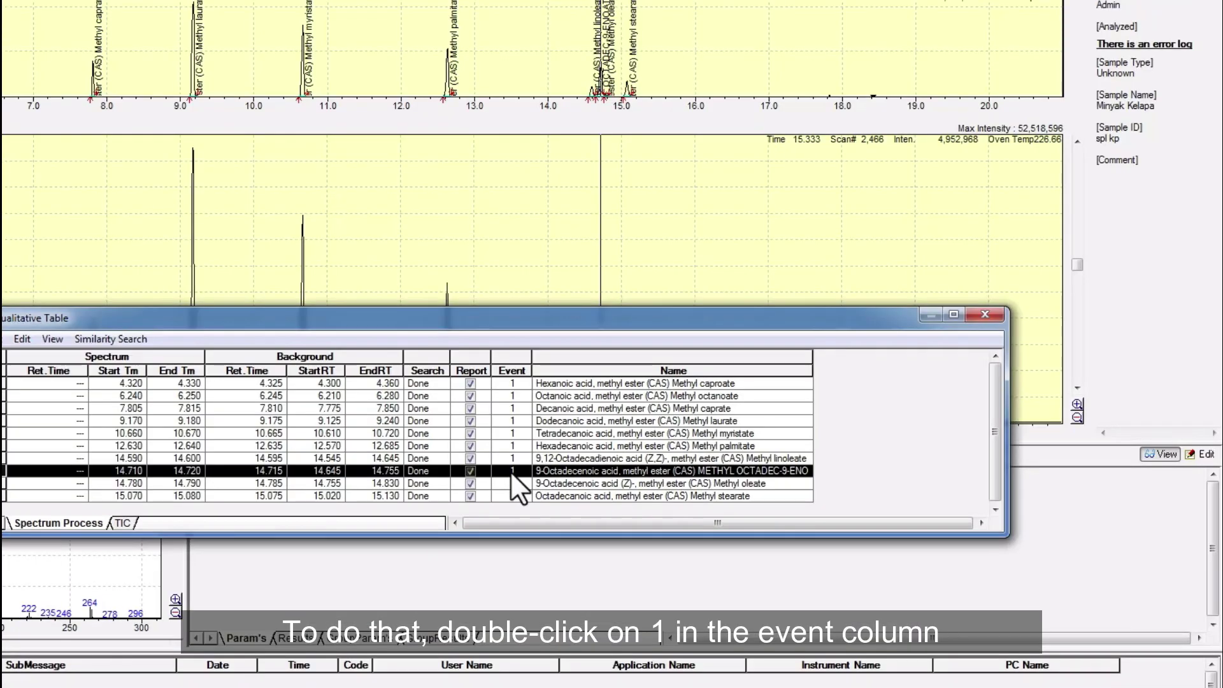
Step: Rename the 14.710 peak to its Methyl oleate similarity hit and close the results
double_click(511, 471)
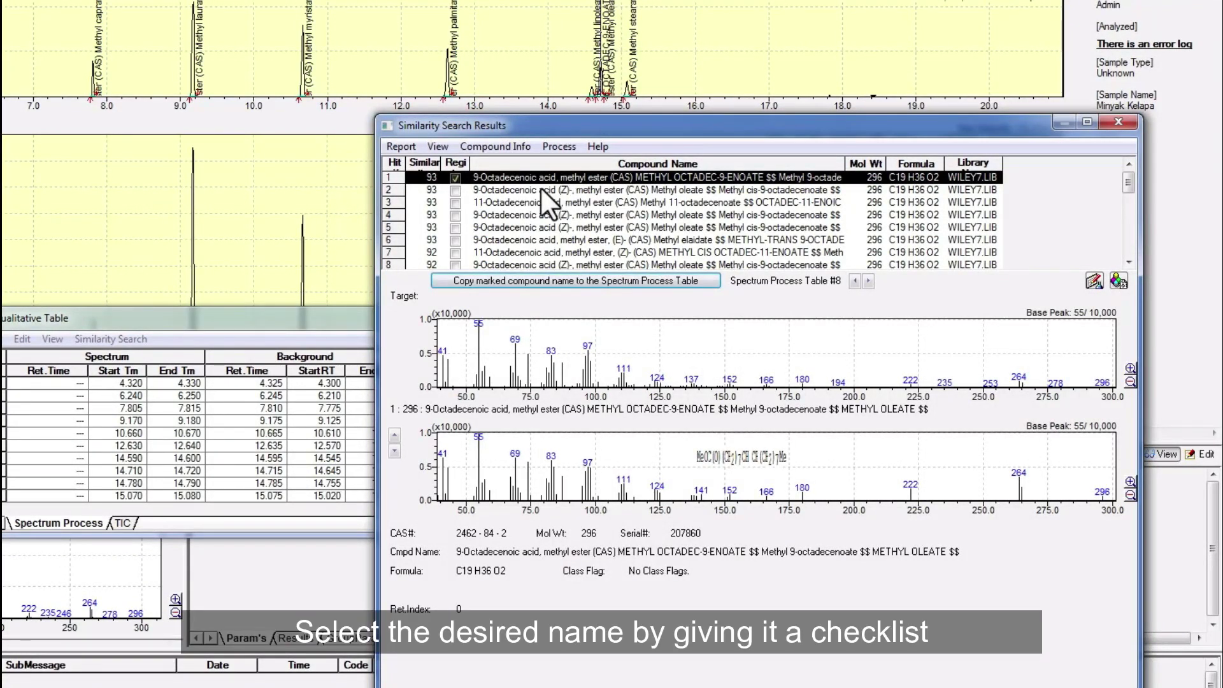
click(455, 190)
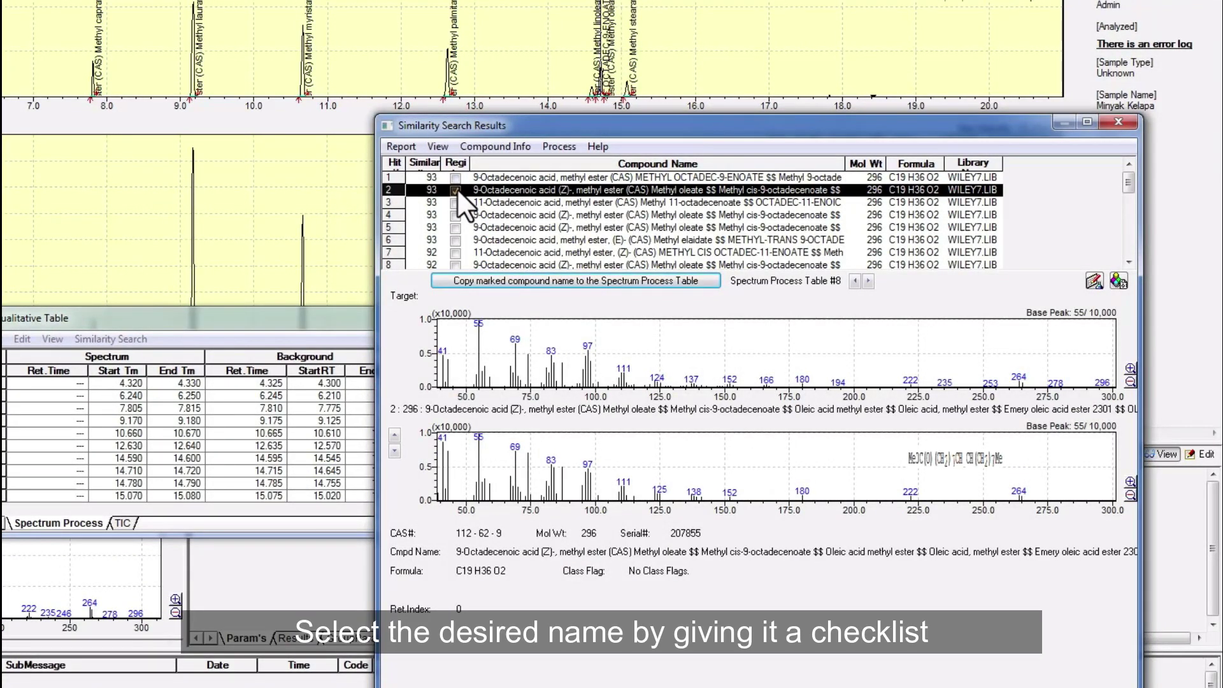
click(682, 278)
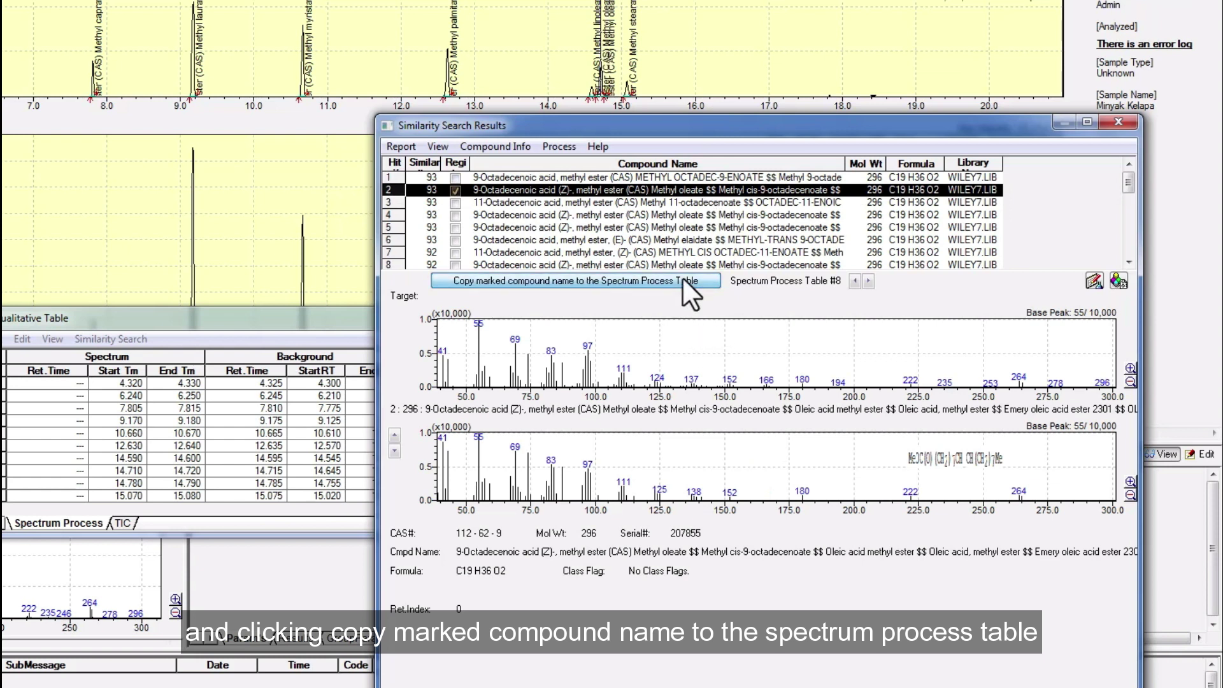
click(1119, 122)
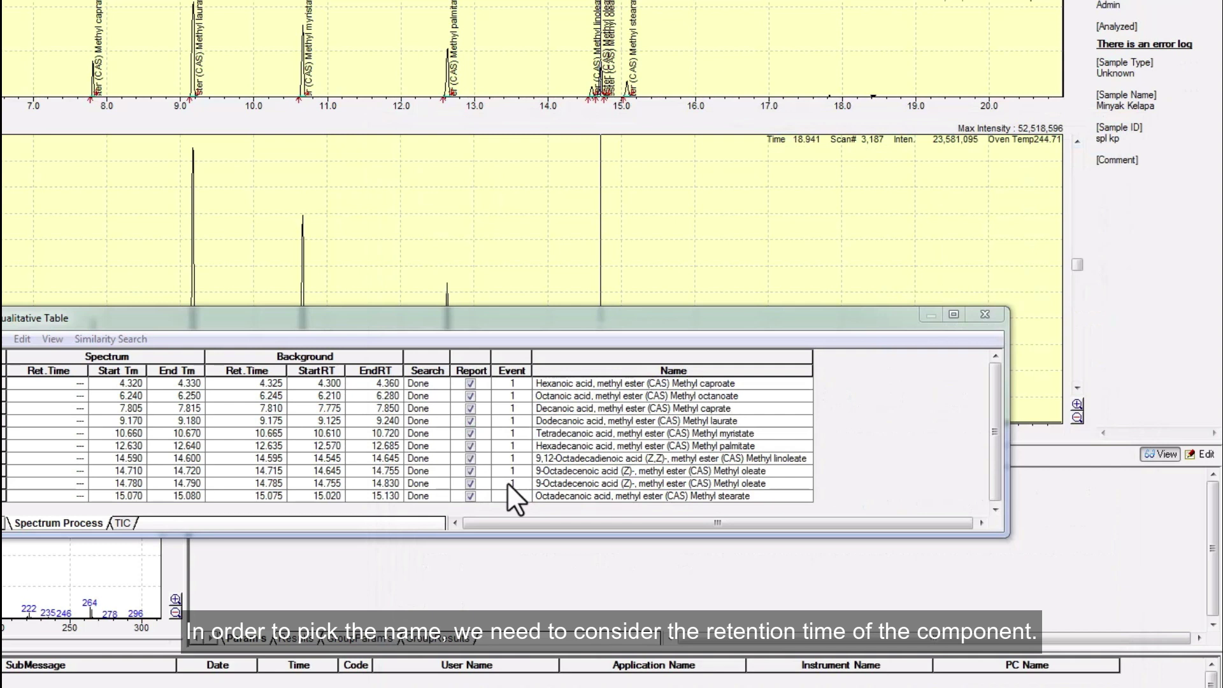
Step: Select the 14.780 Methyl oleate row in the Qualitative Table
click(507, 483)
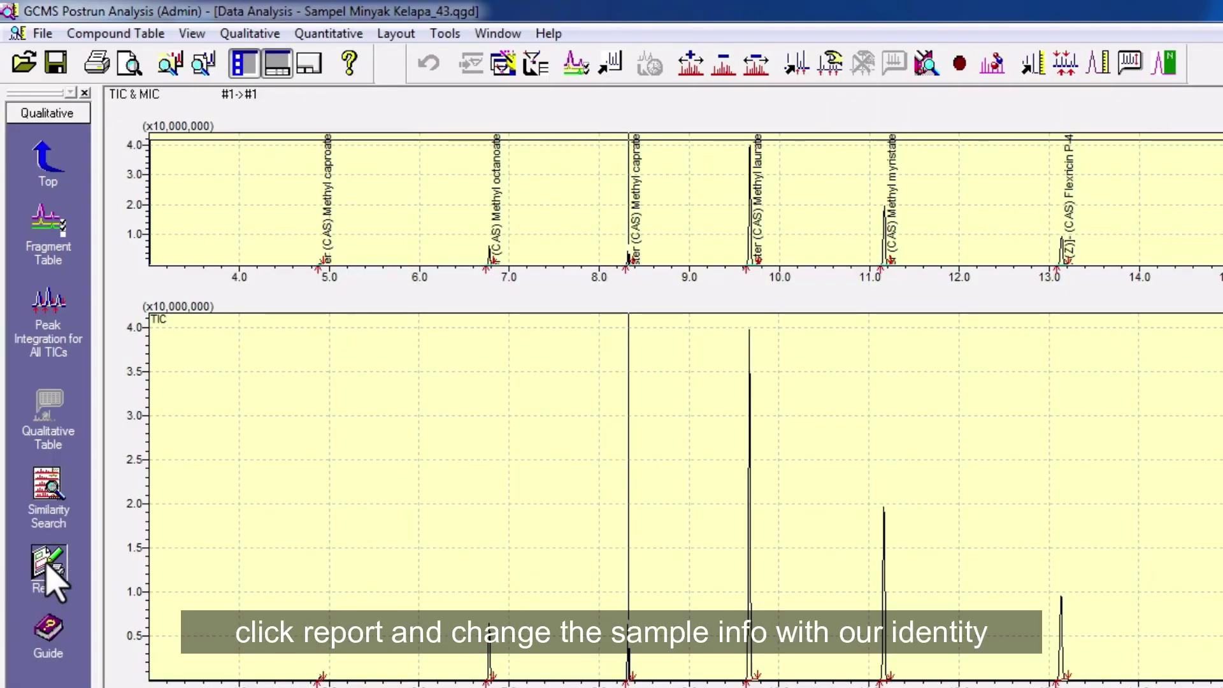
Step: Enter the group member names in the report's Sample Information and apply it
click(29, 344)
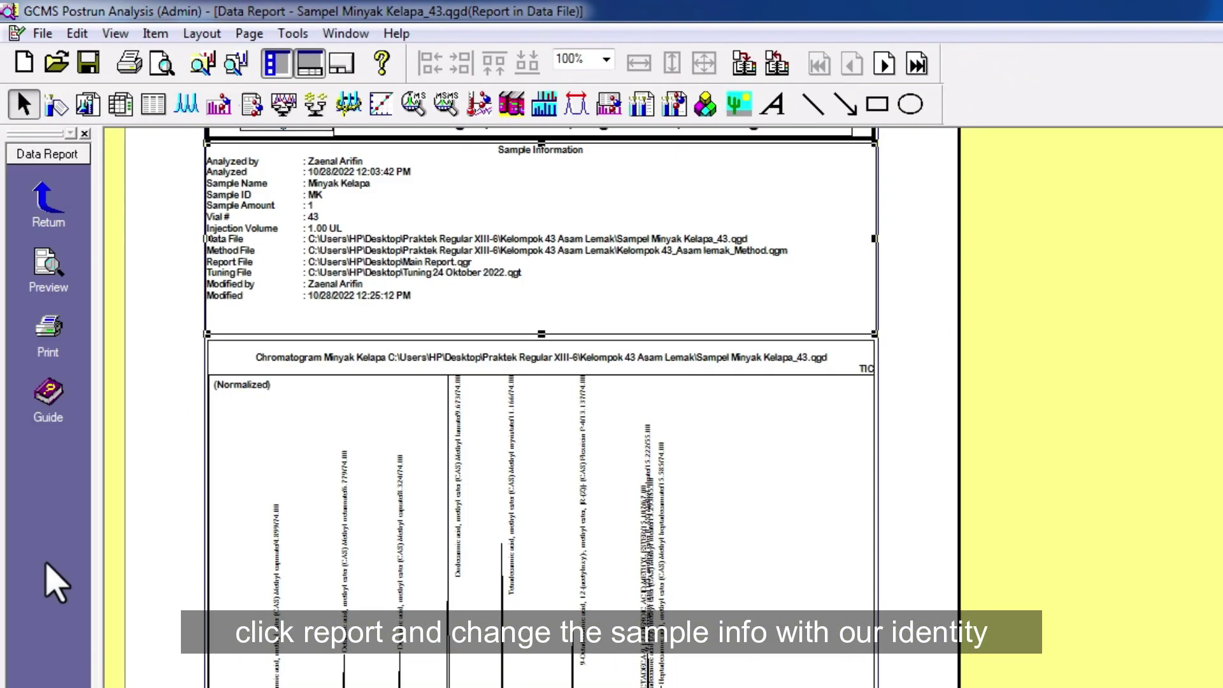
double_click(422, 186)
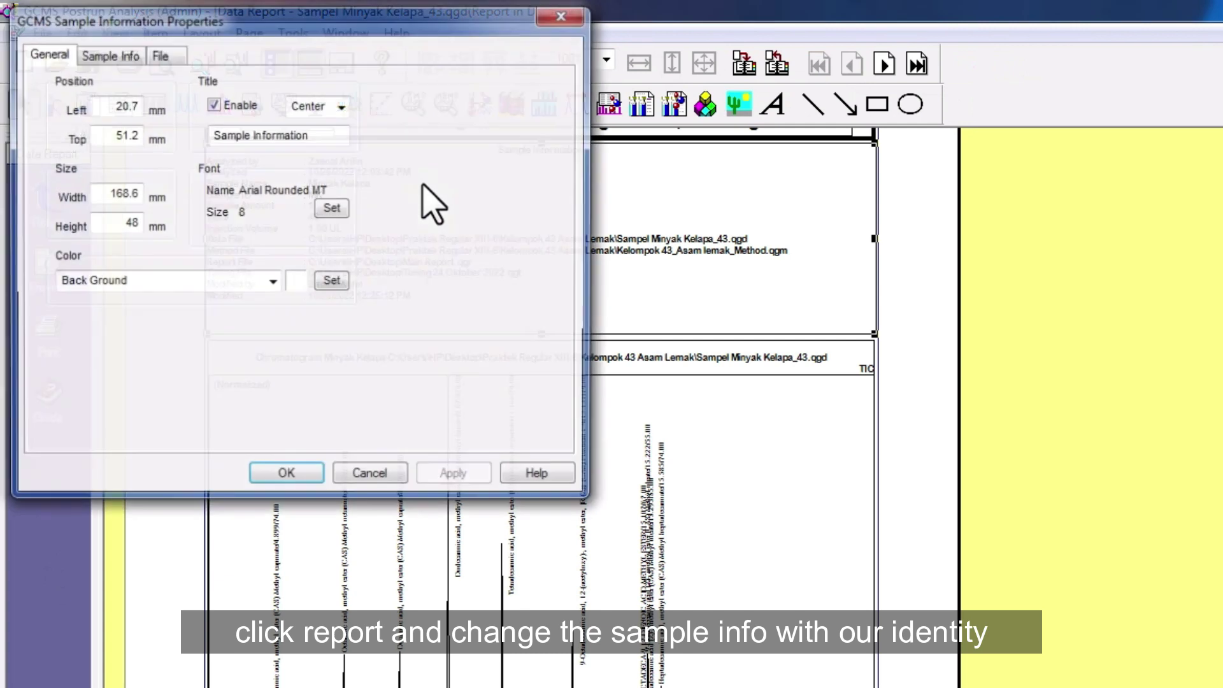
click(121, 54)
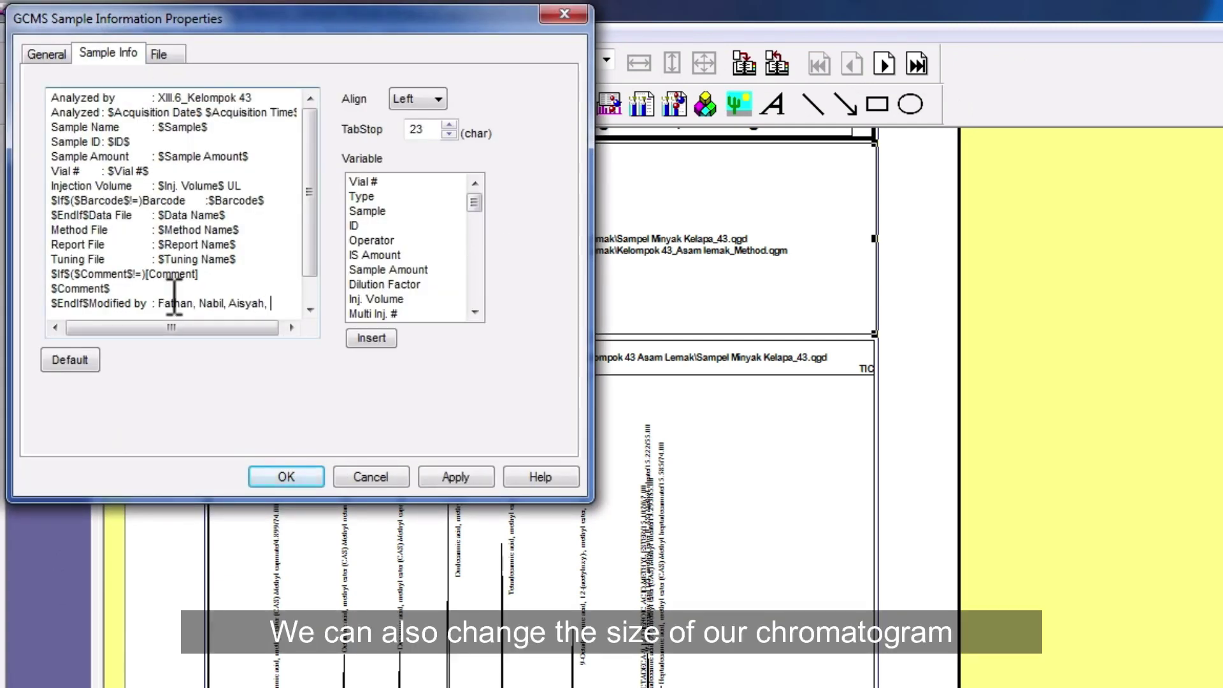
text(Karen)
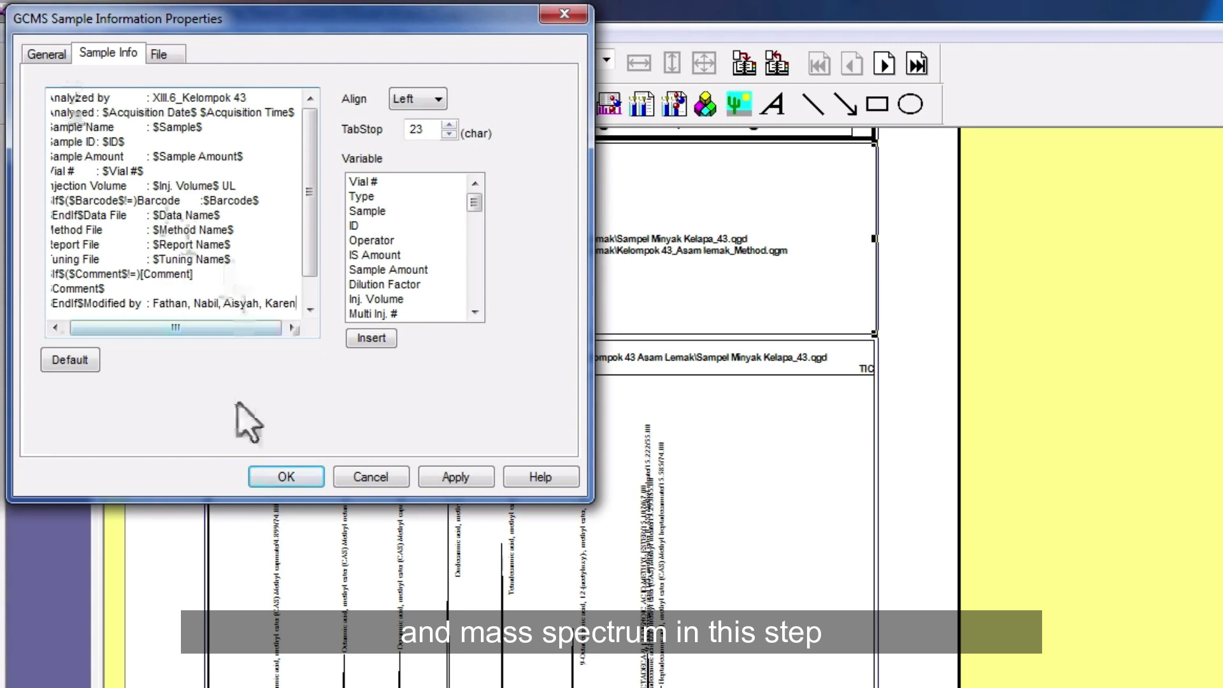
click(300, 476)
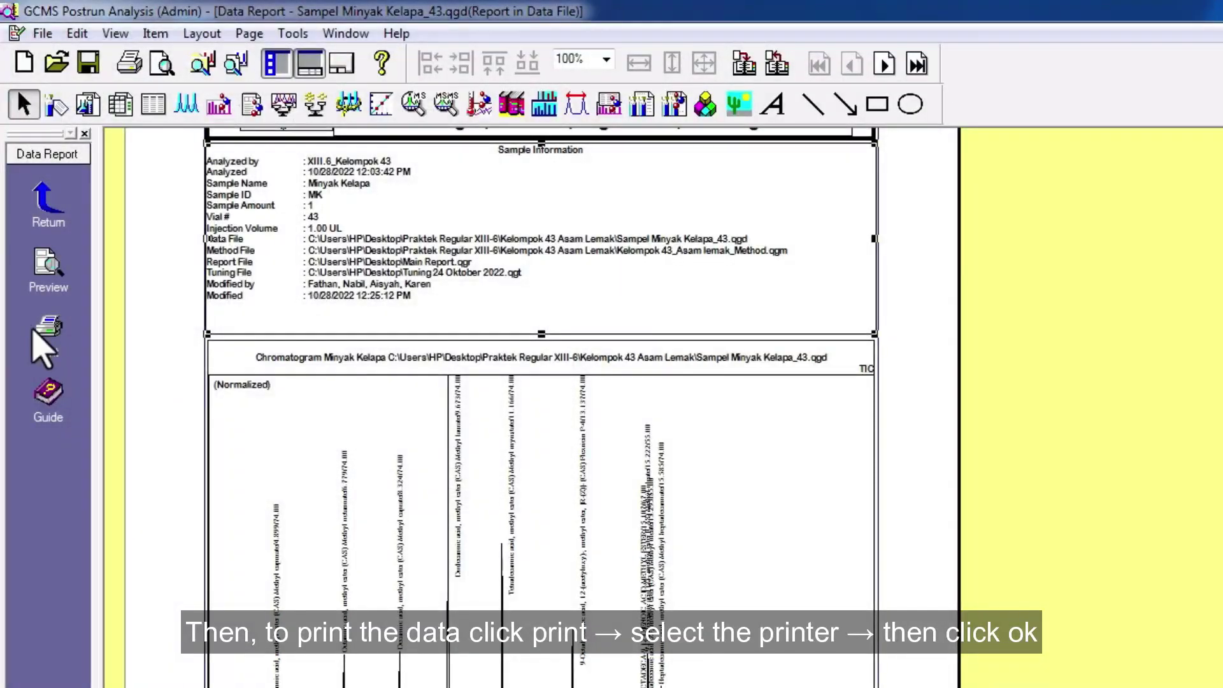
Step: Print the data report on the EPSON printer
click(49, 328)
click(962, 446)
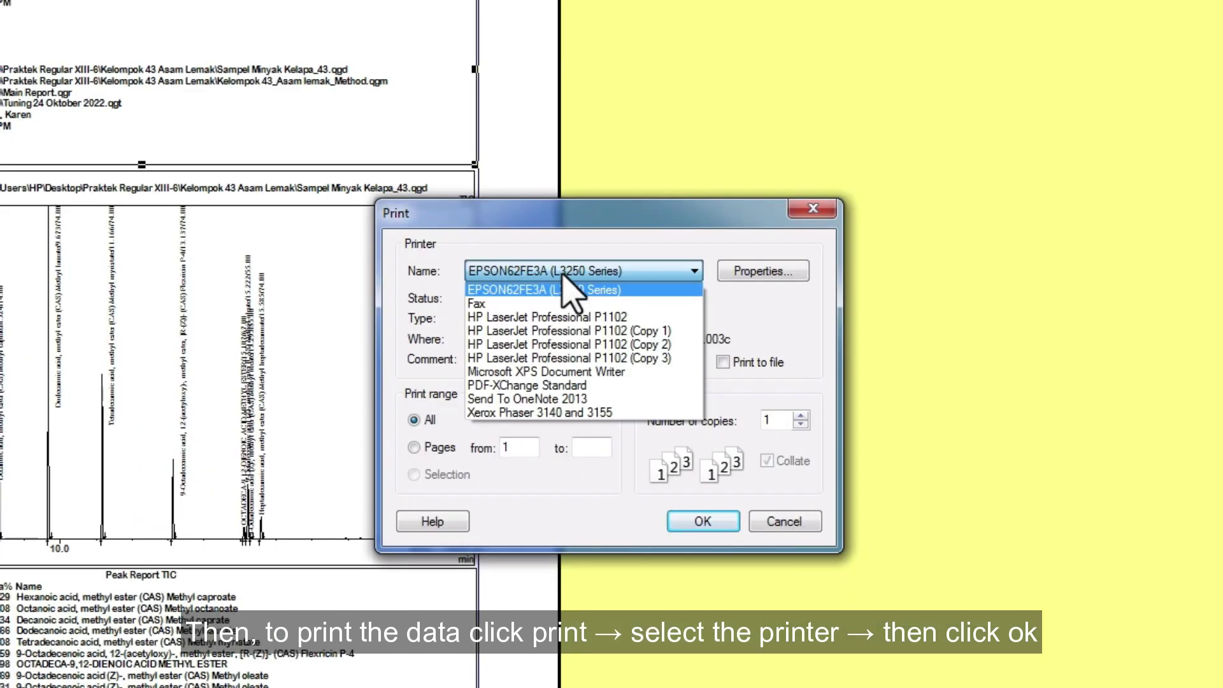
click(563, 274)
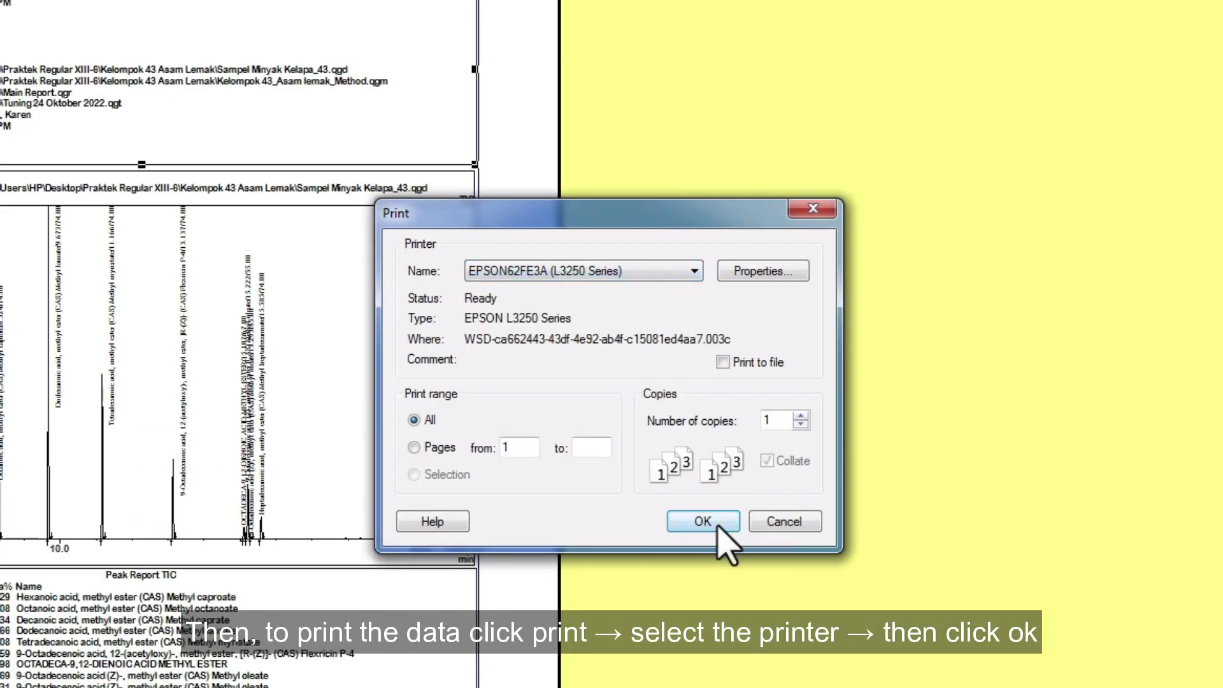